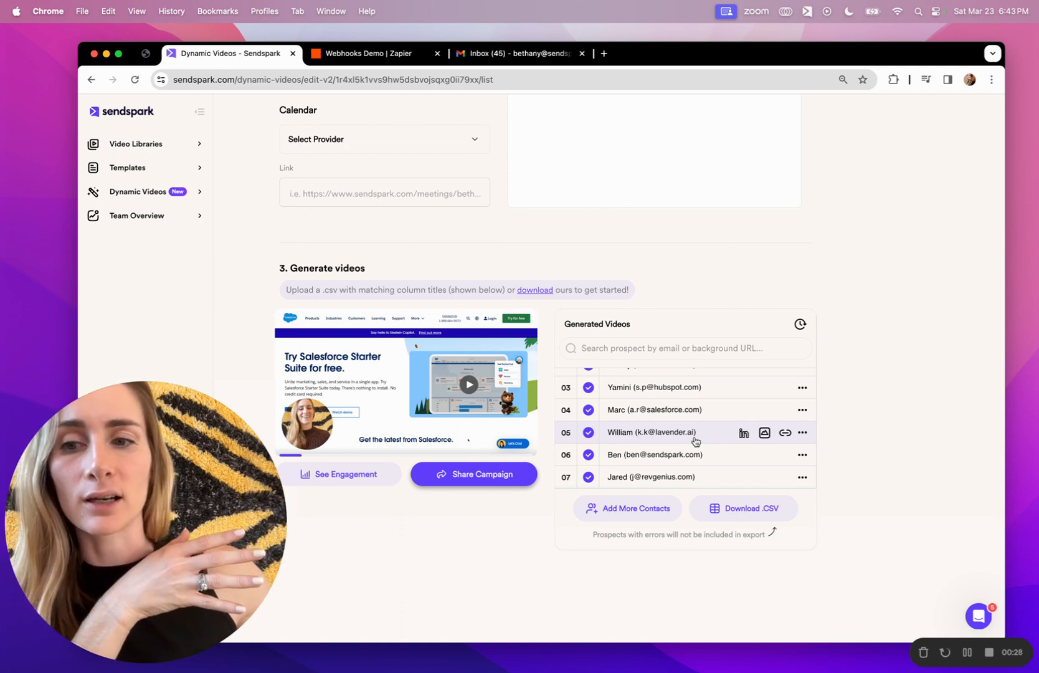
Preview the last prospect's revgenius video in row 07, then bring up the Webhooks Demo Zap.
scroll(696, 441, down, 1)
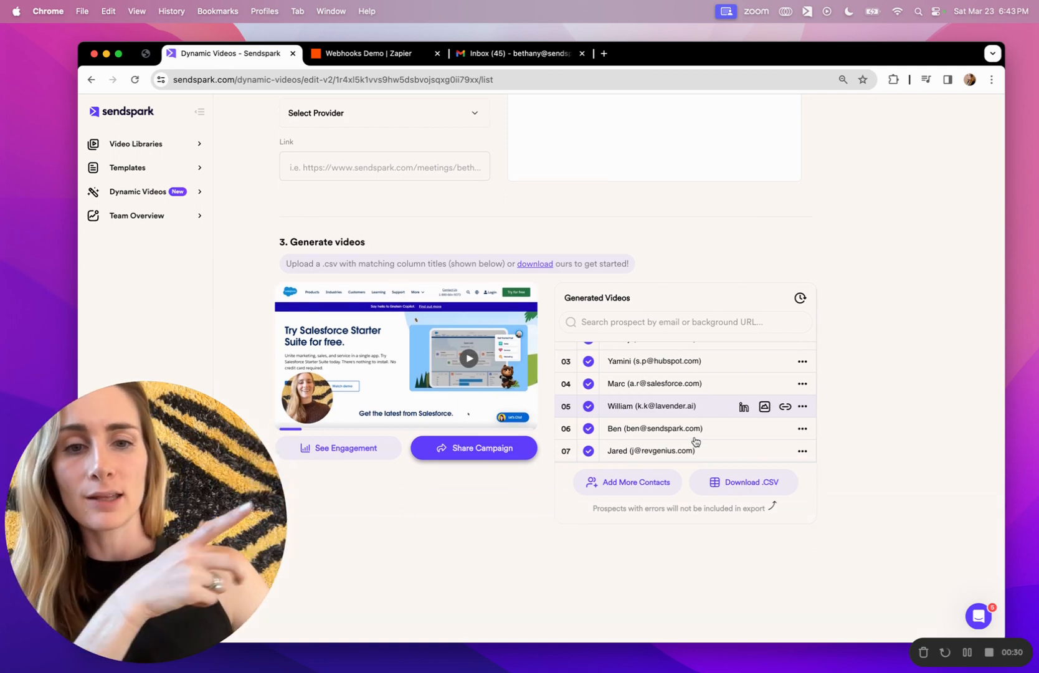
scroll(696, 441, up, 1)
click(684, 476)
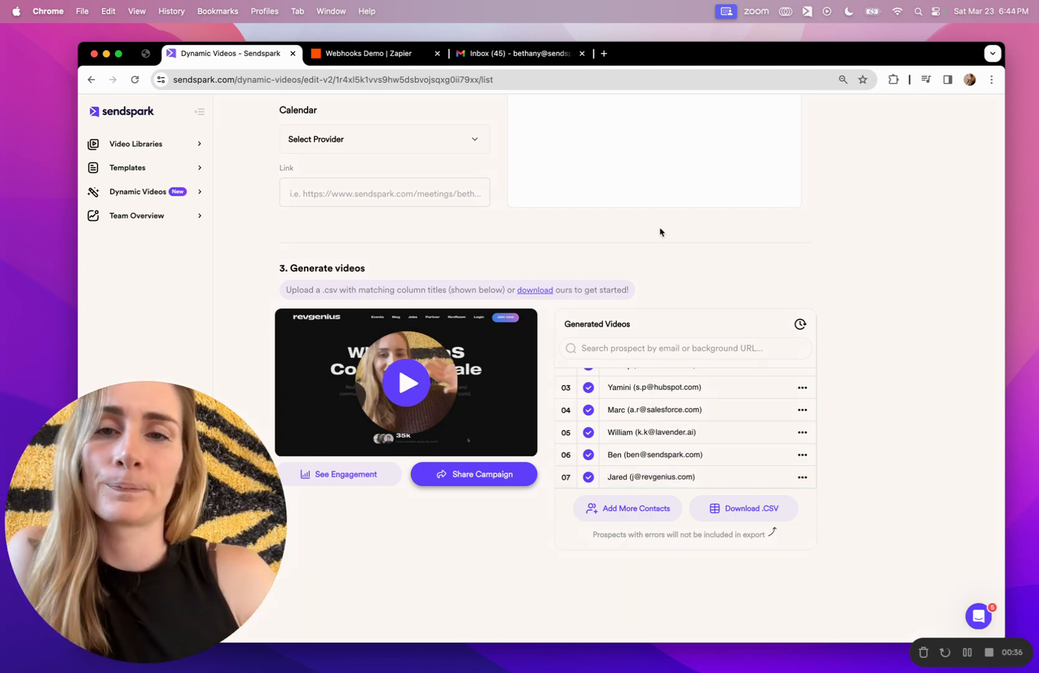
click(395, 56)
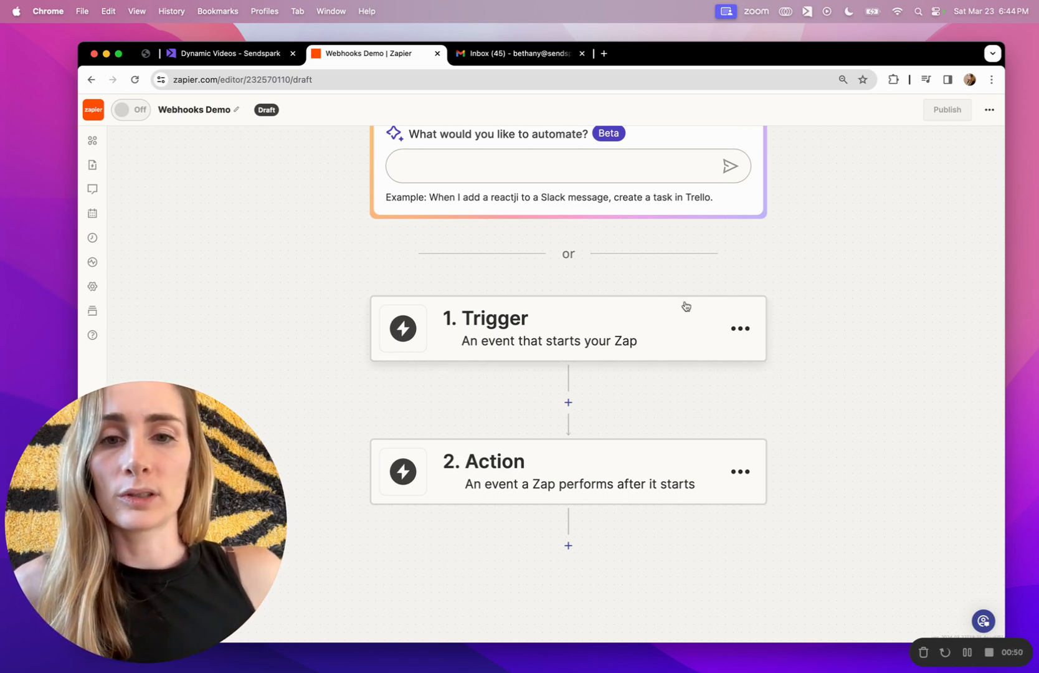
Set the Zap's trigger to Webhooks by Zapier with the Catch Hook event.
click(458, 321)
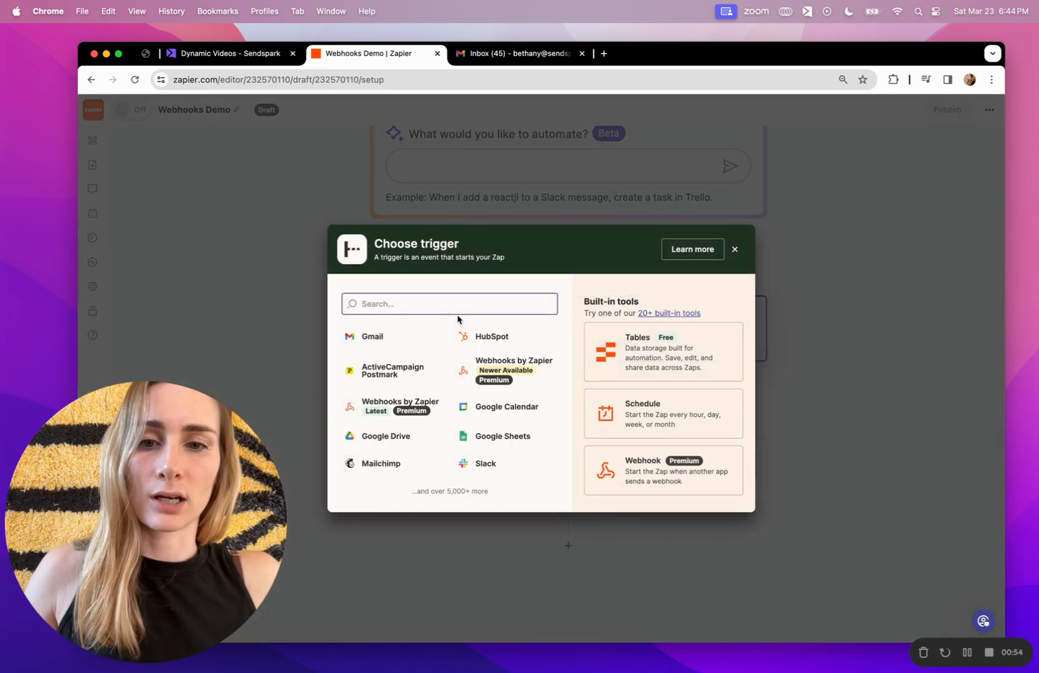
text(webhook)
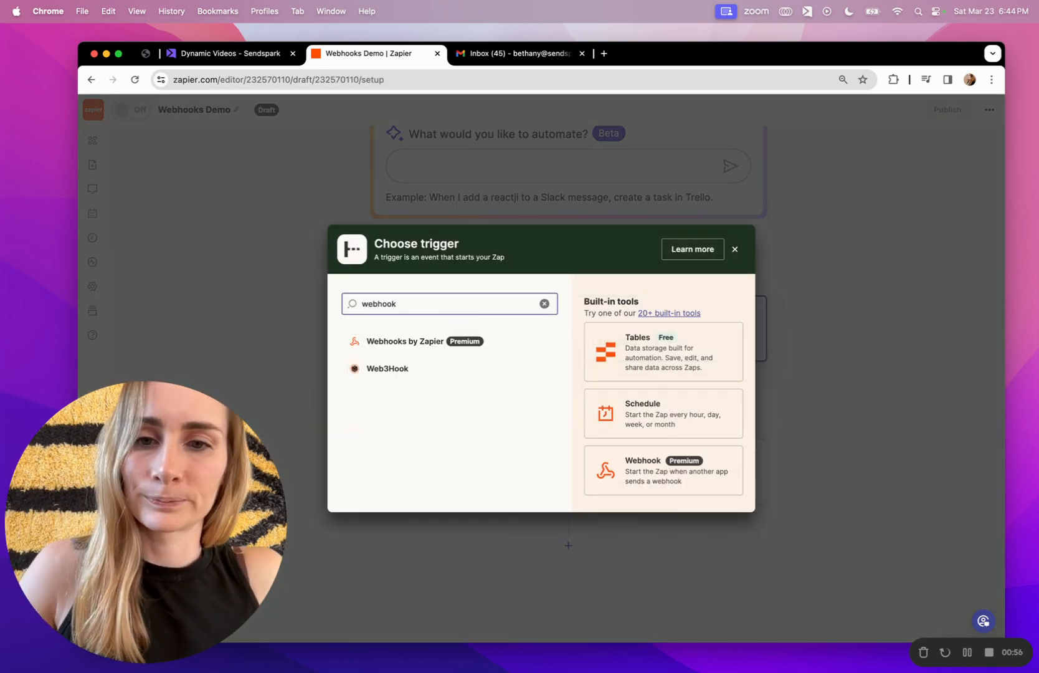
click(430, 341)
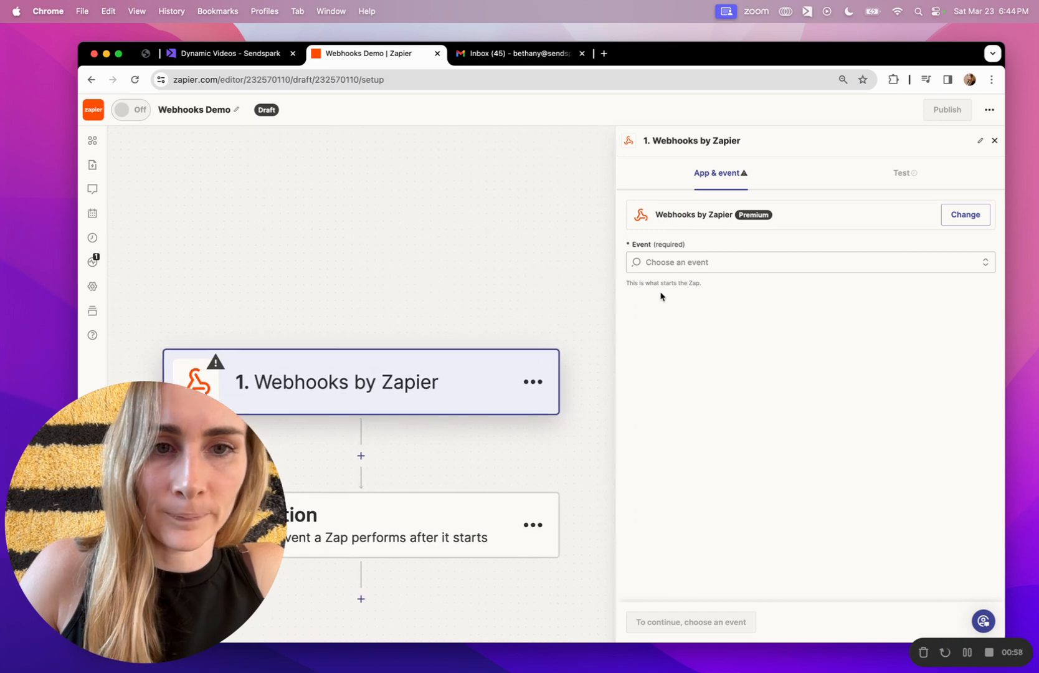
click(654, 262)
click(657, 294)
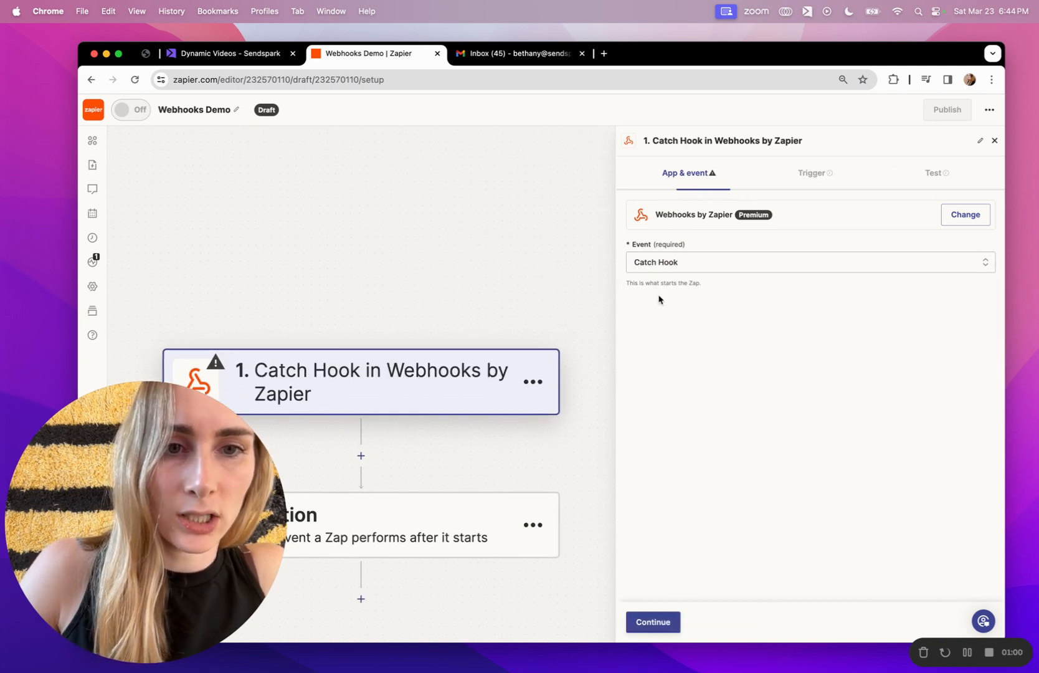
Continue through trigger setup, copy the webhook URL, and return to Sendspark.
click(641, 621)
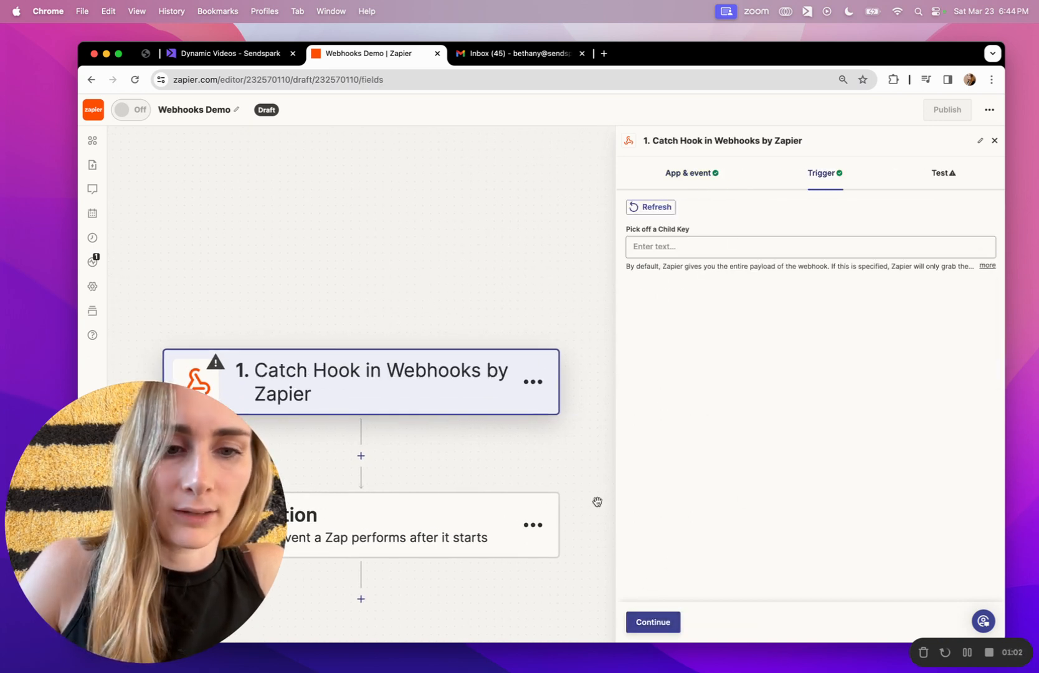
click(651, 622)
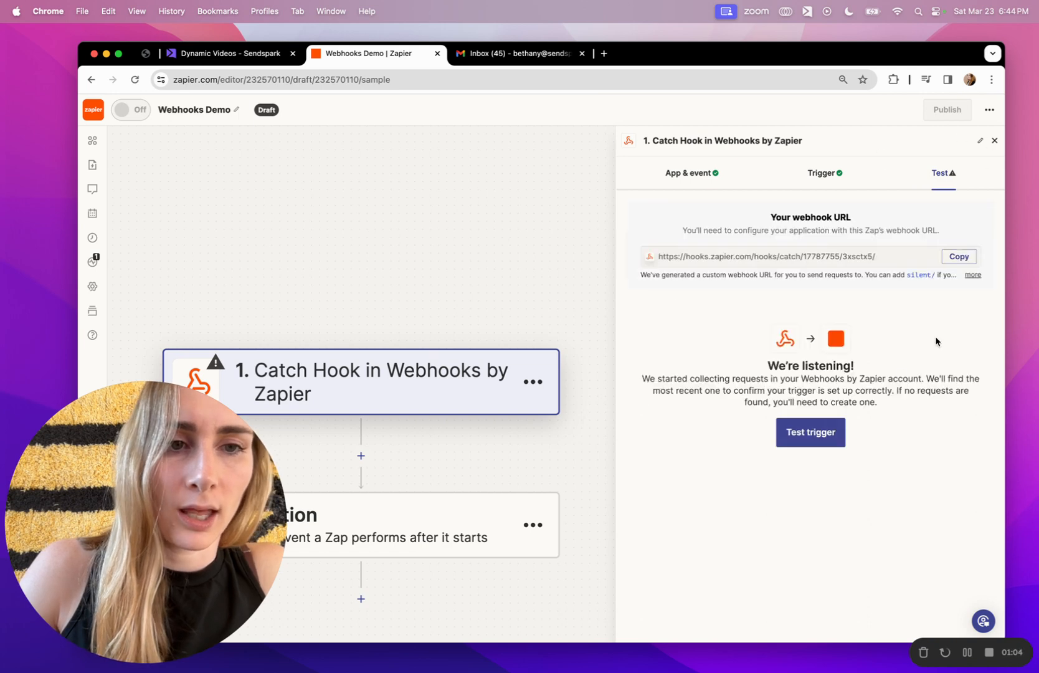
click(961, 255)
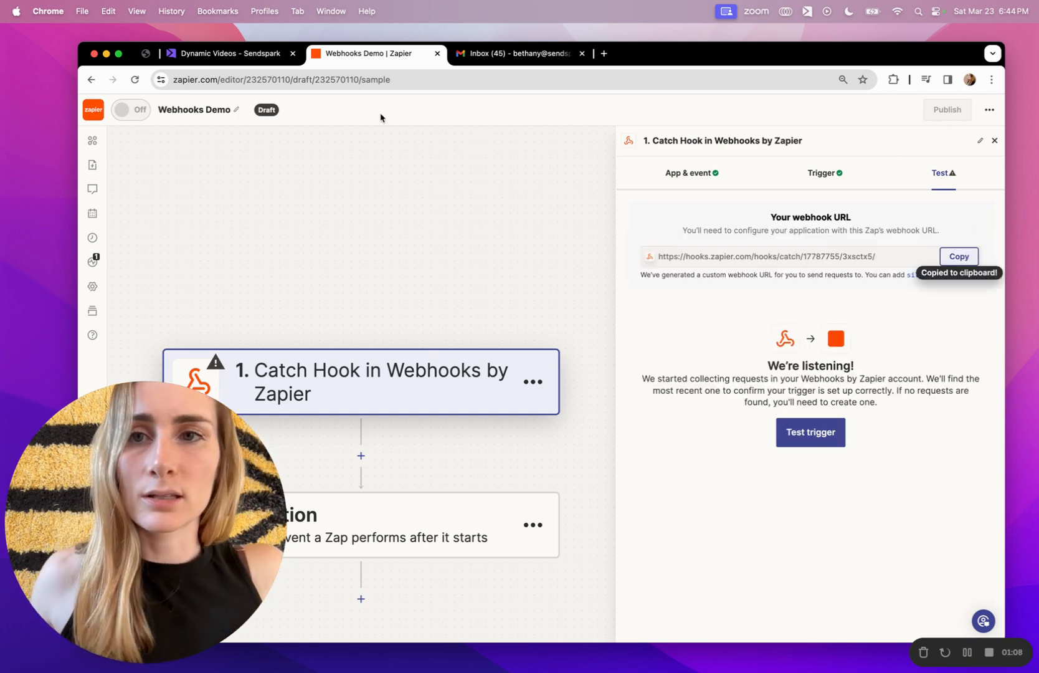
click(230, 53)
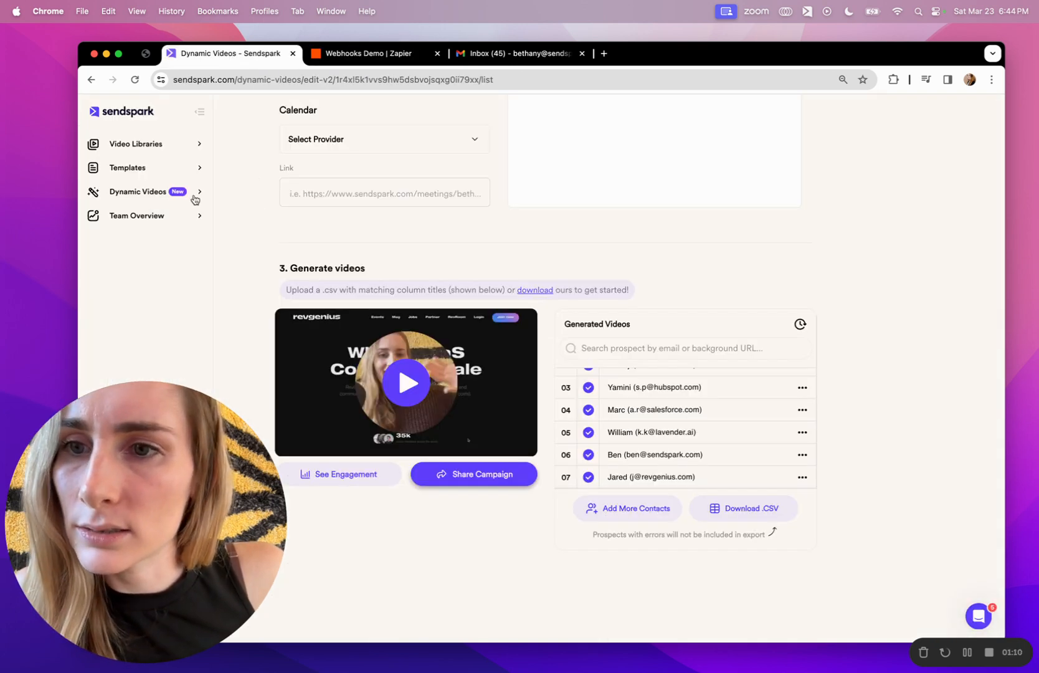
Go to the Sendspark workspace's Webhooks settings from the account menu.
drag(168, 464, 916, 118)
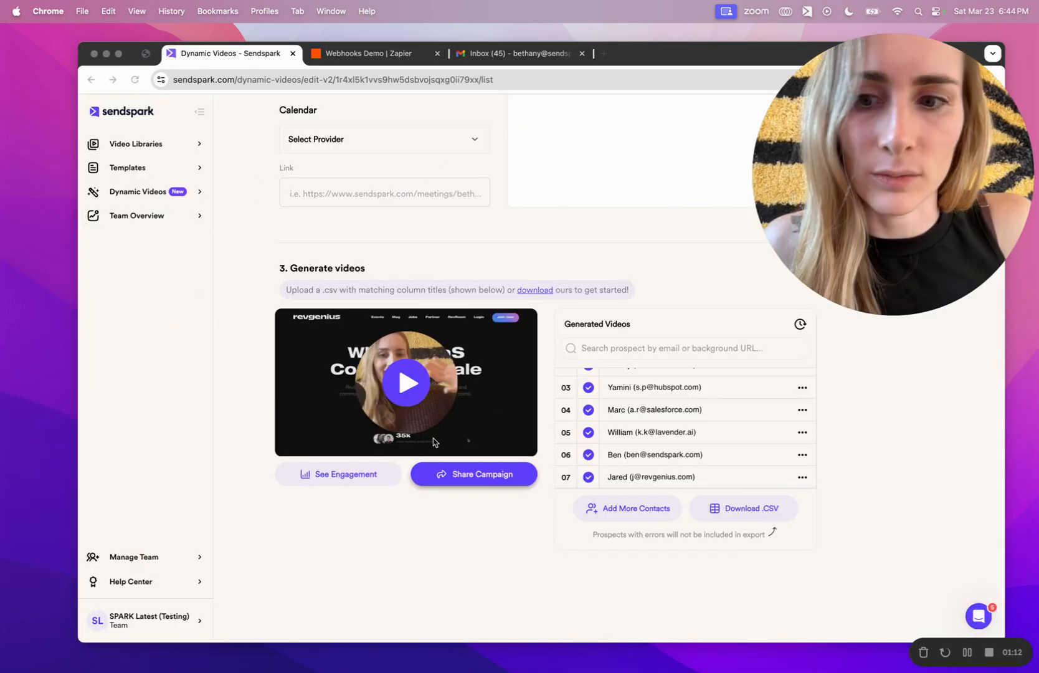
click(179, 620)
click(178, 619)
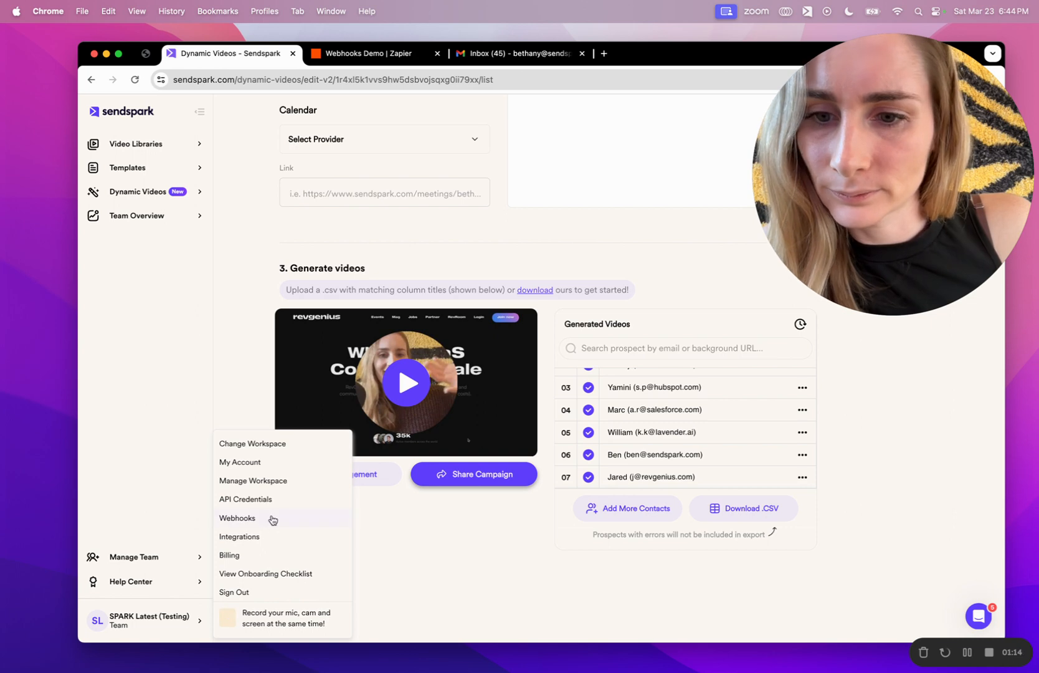
click(272, 519)
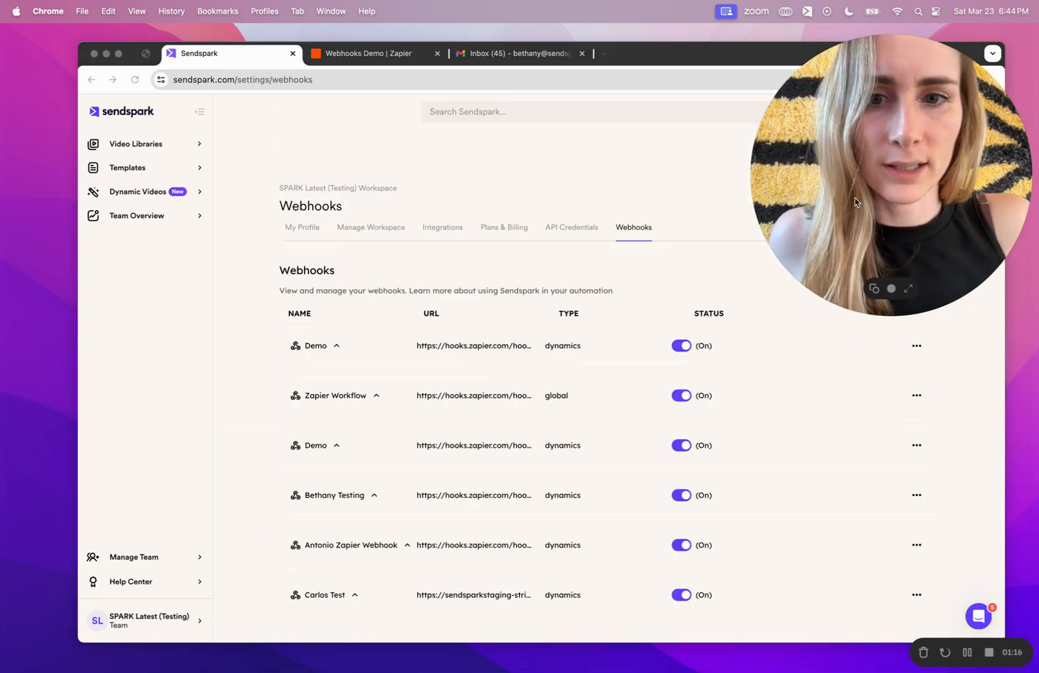
Create a webhook named 'Zapier Demo' with the pasted Zapier catch-hook URL.
drag(854, 201, 110, 549)
click(893, 284)
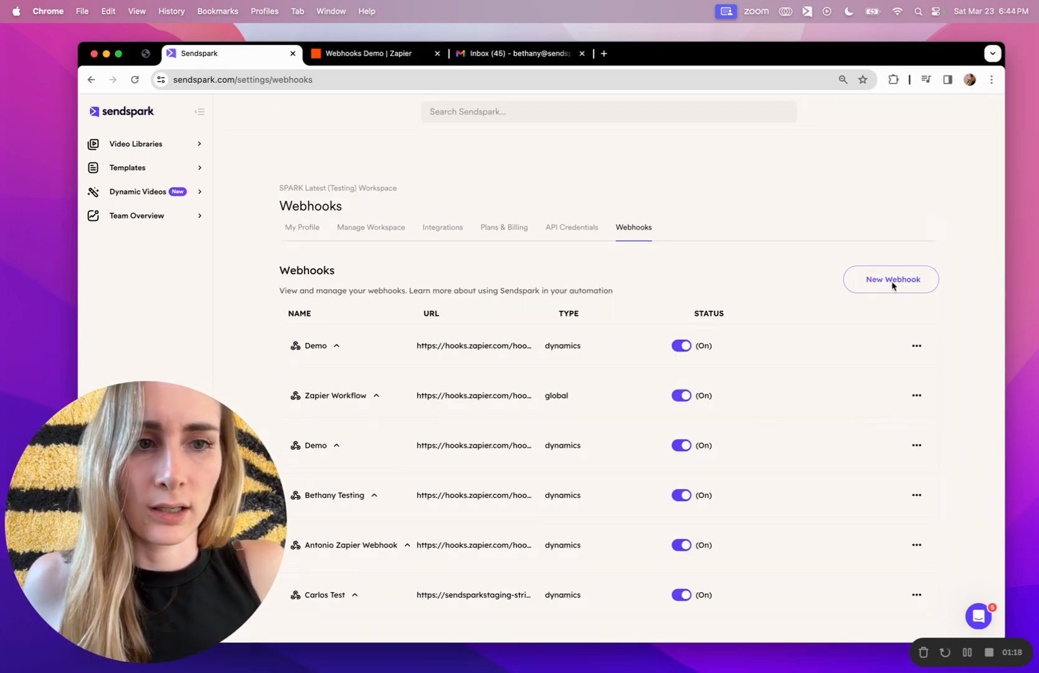
click(893, 285)
click(543, 346)
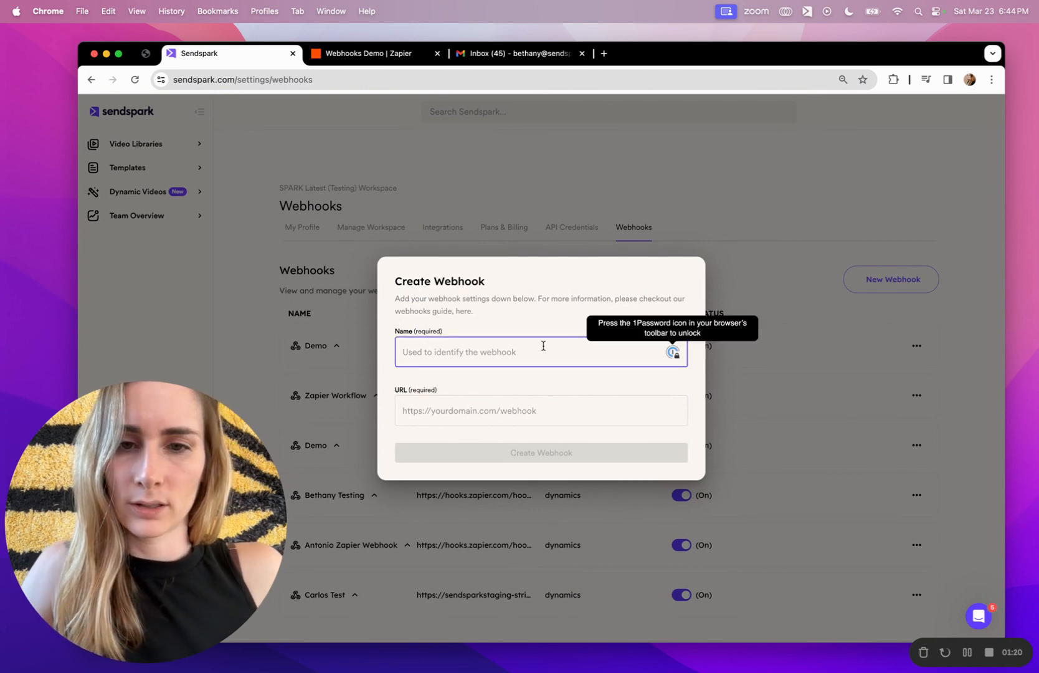
text(Zapier Demo)
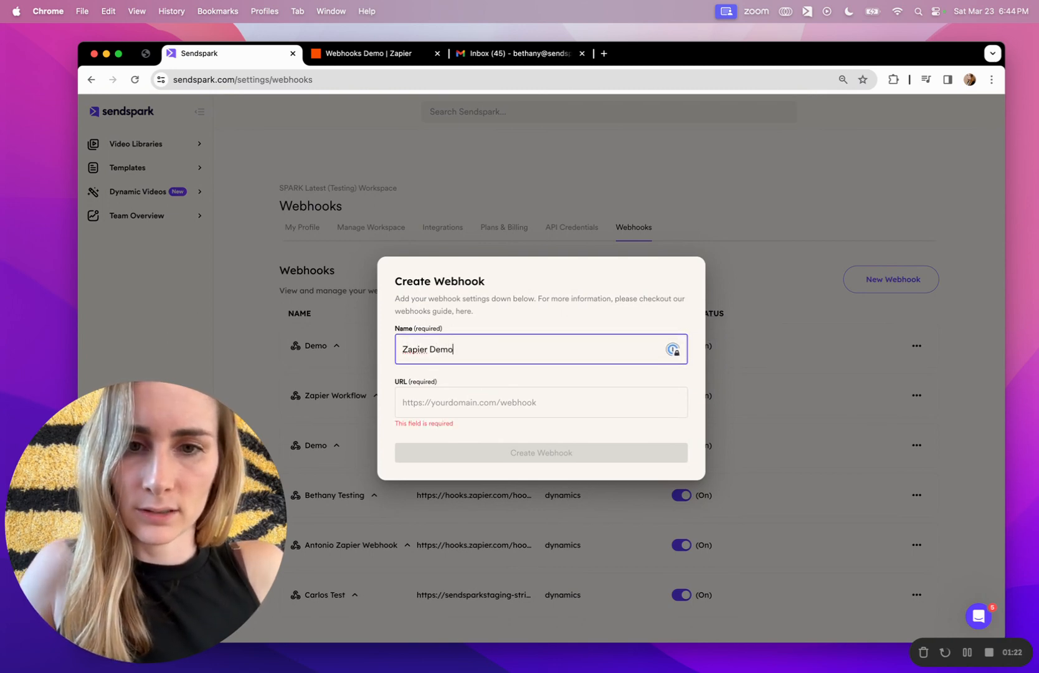
key(Tab)
key(super+v)
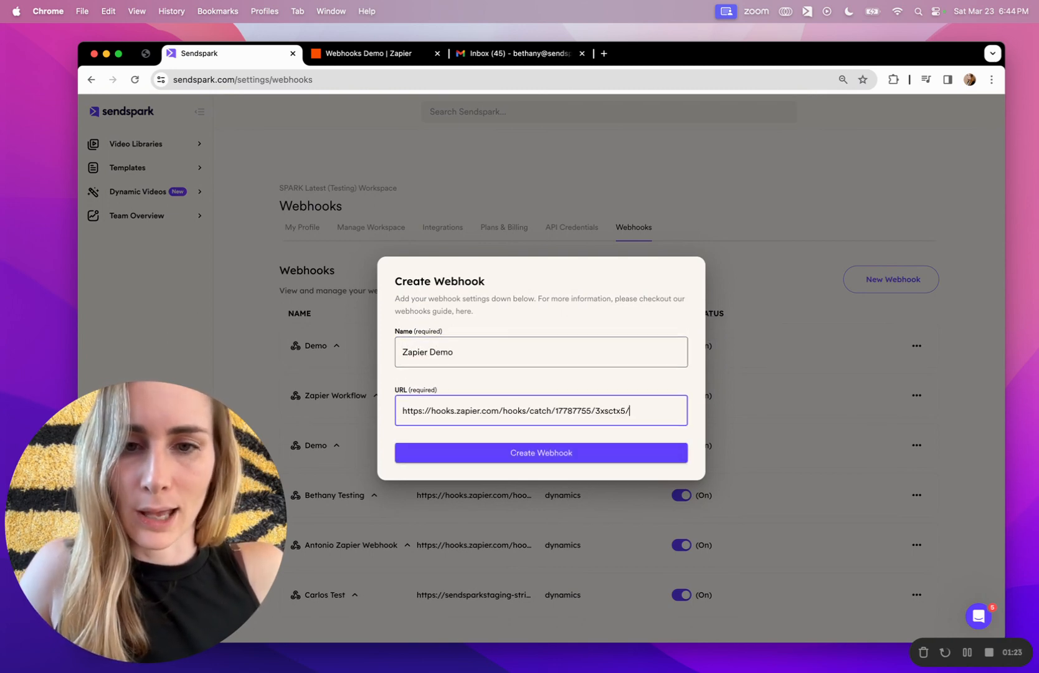
click(515, 460)
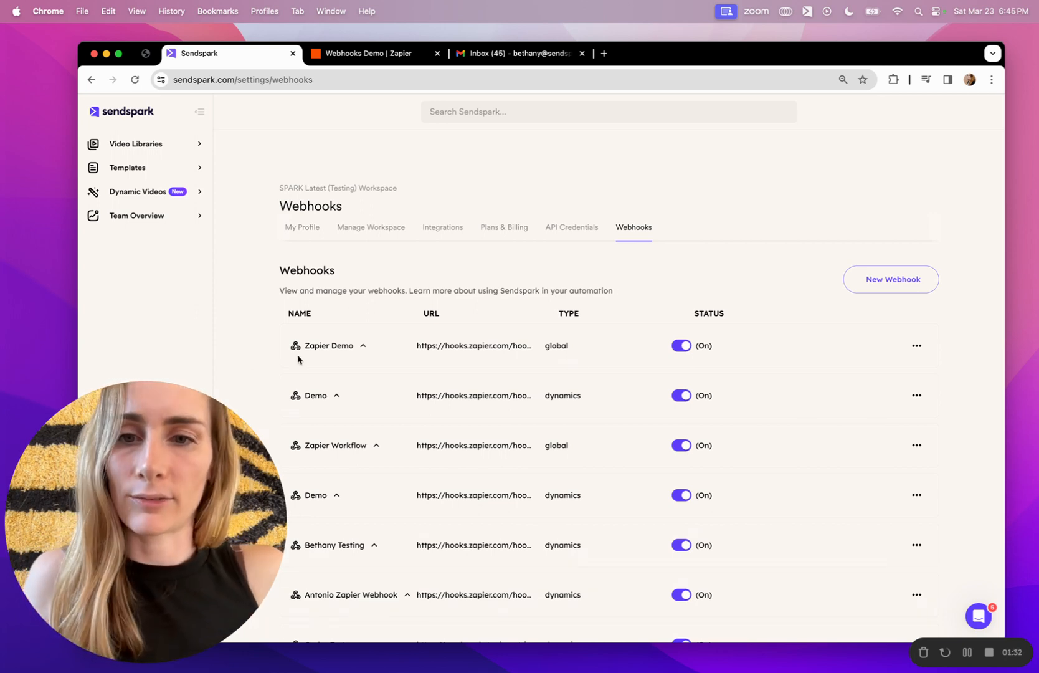
Expand the Zapier Demo webhook and attach the LIVE IN ZAPIER - Demo campaign as dynamic videos.
click(346, 347)
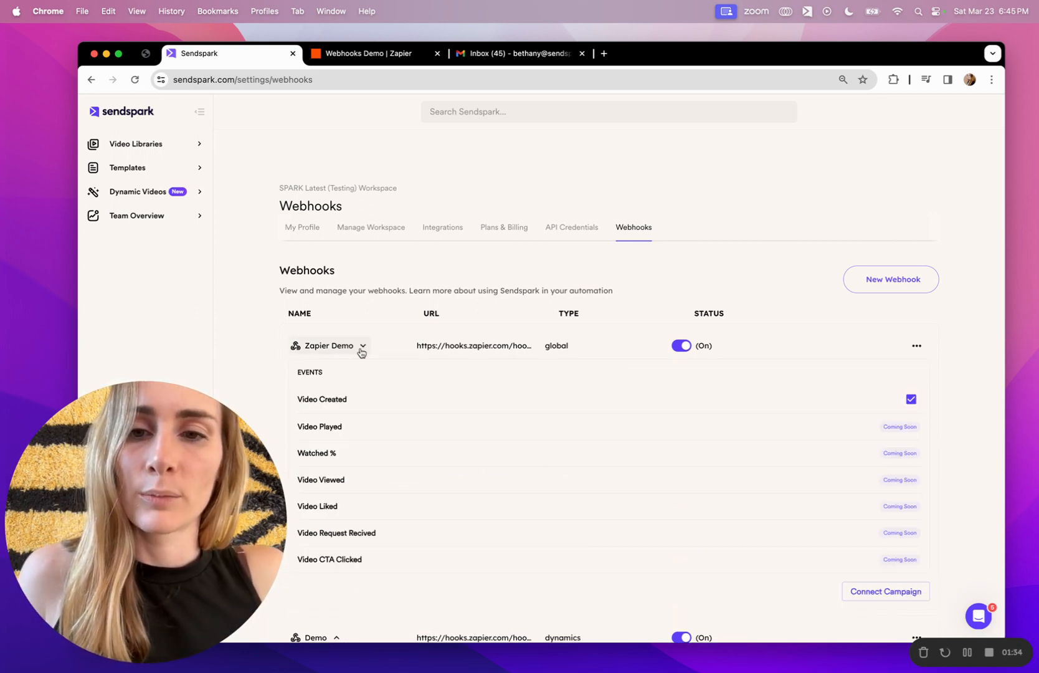
scroll(446, 418, down, 2)
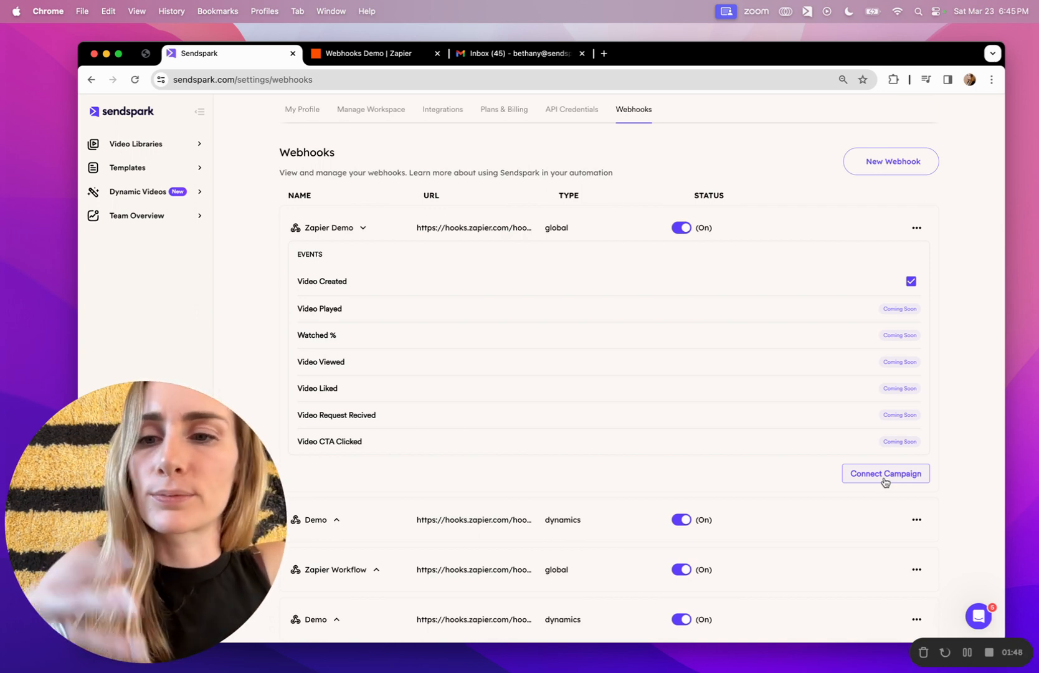
click(885, 475)
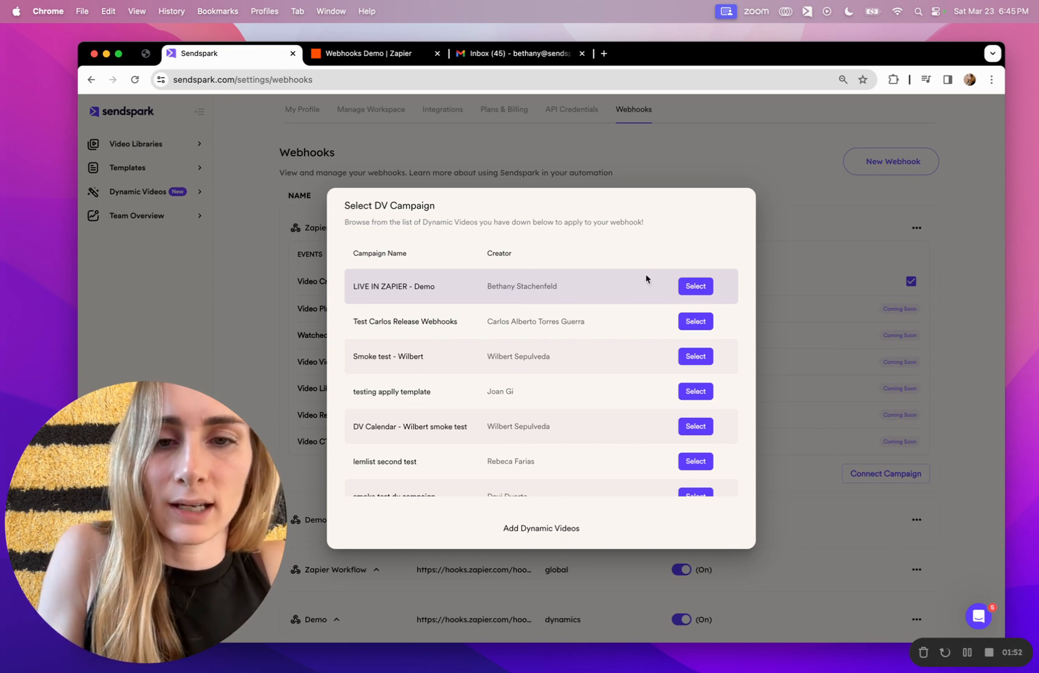
click(702, 285)
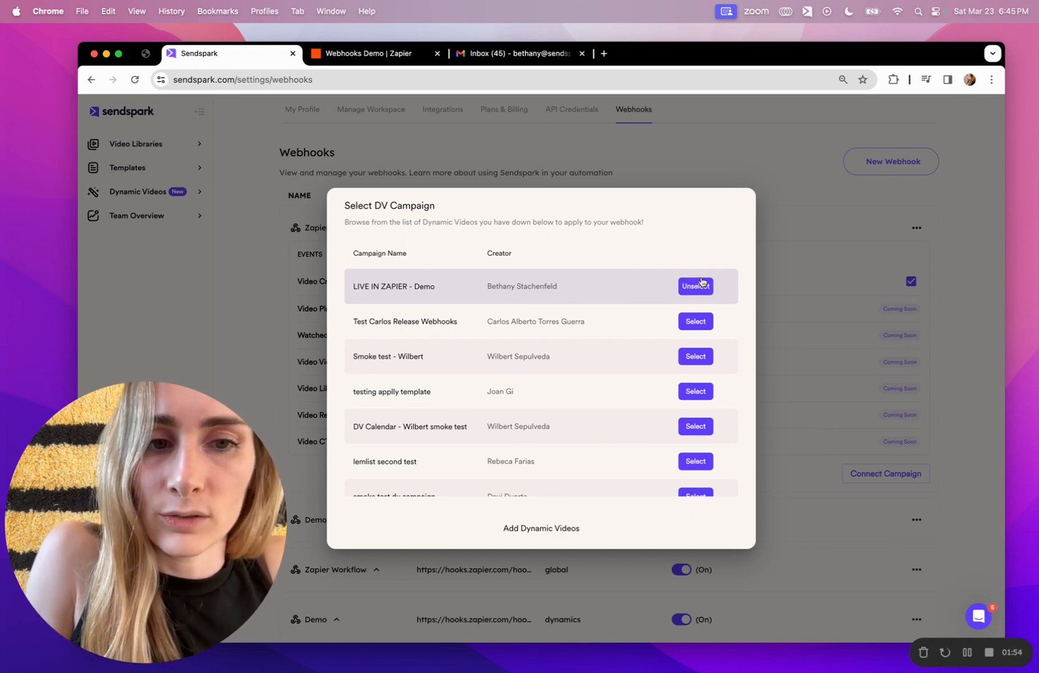
click(540, 528)
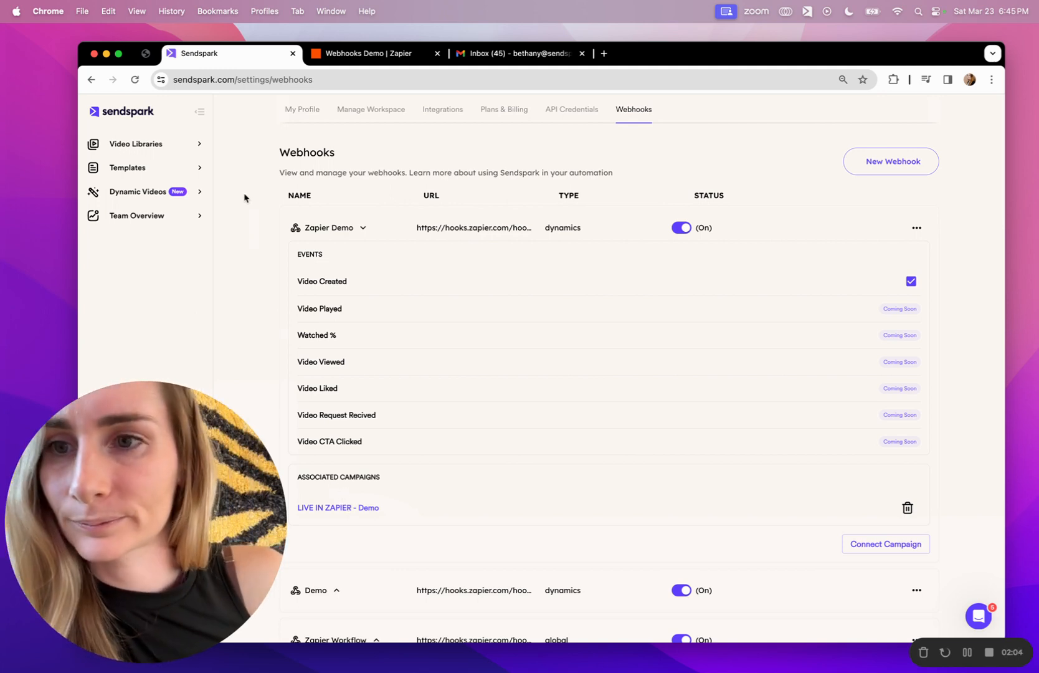
Run the Catch Hook trigger test several times with no request found, then return to Sendspark.
click(374, 54)
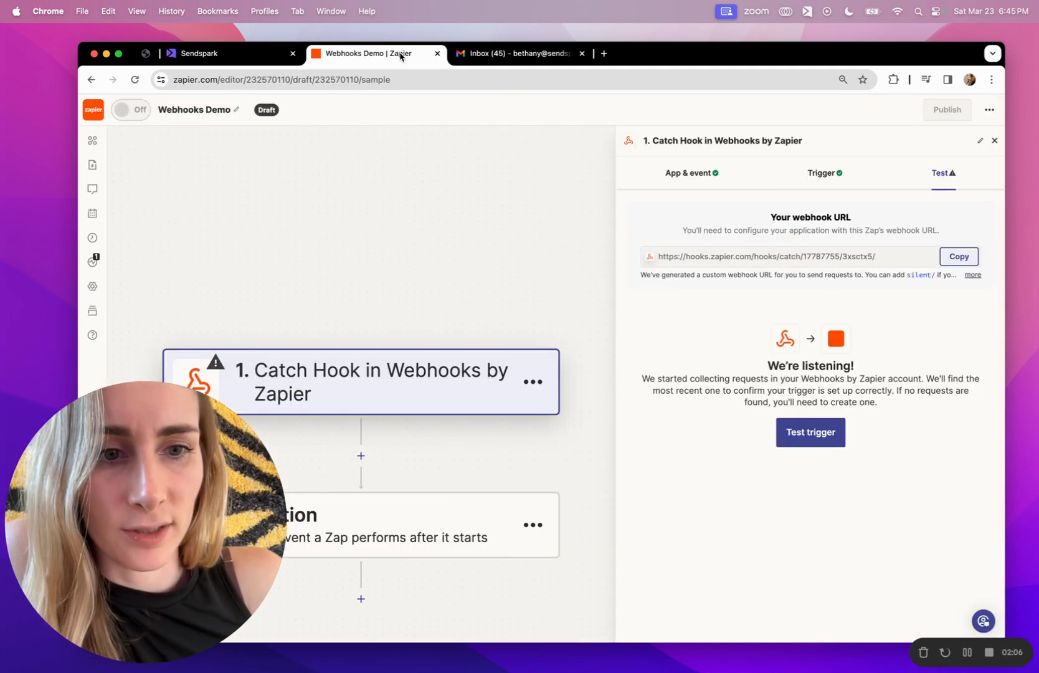
click(841, 441)
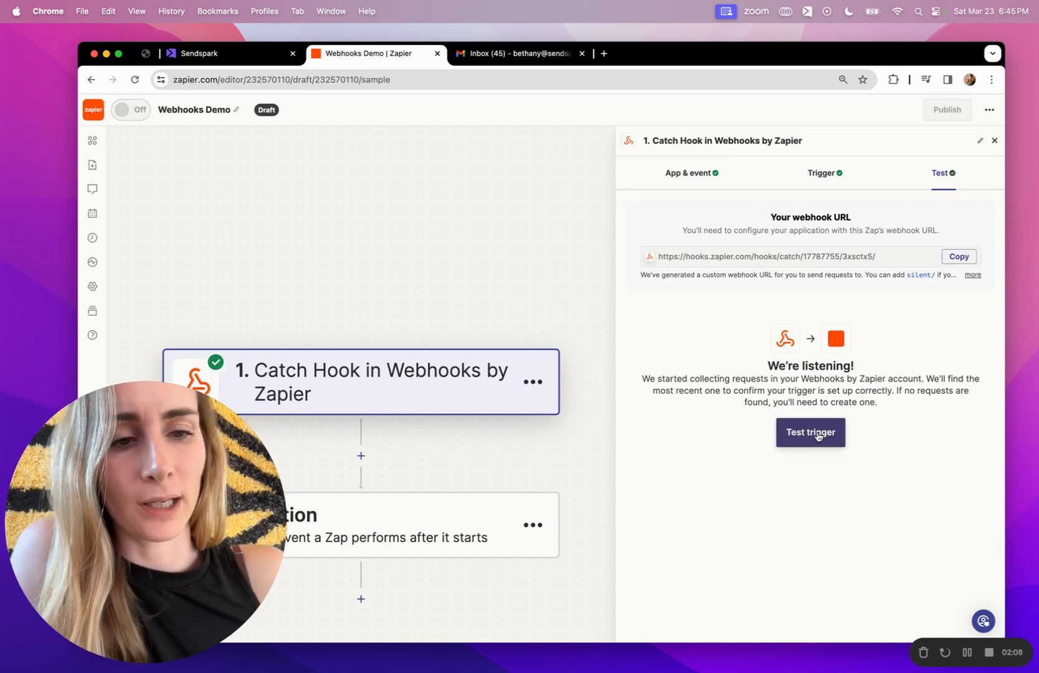
click(818, 436)
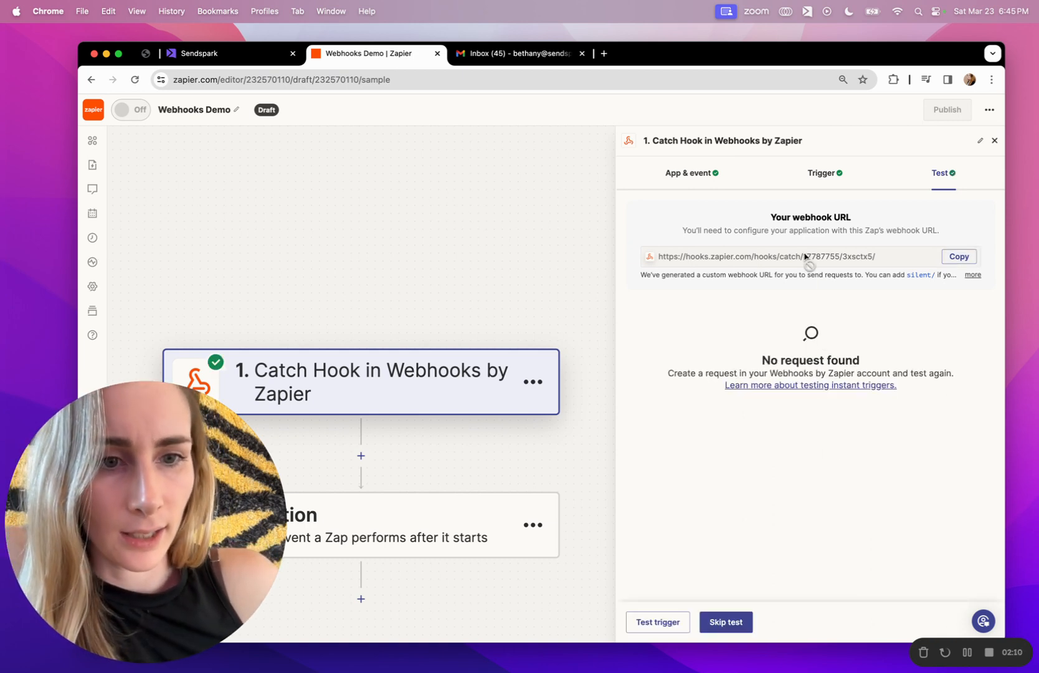
click(645, 625)
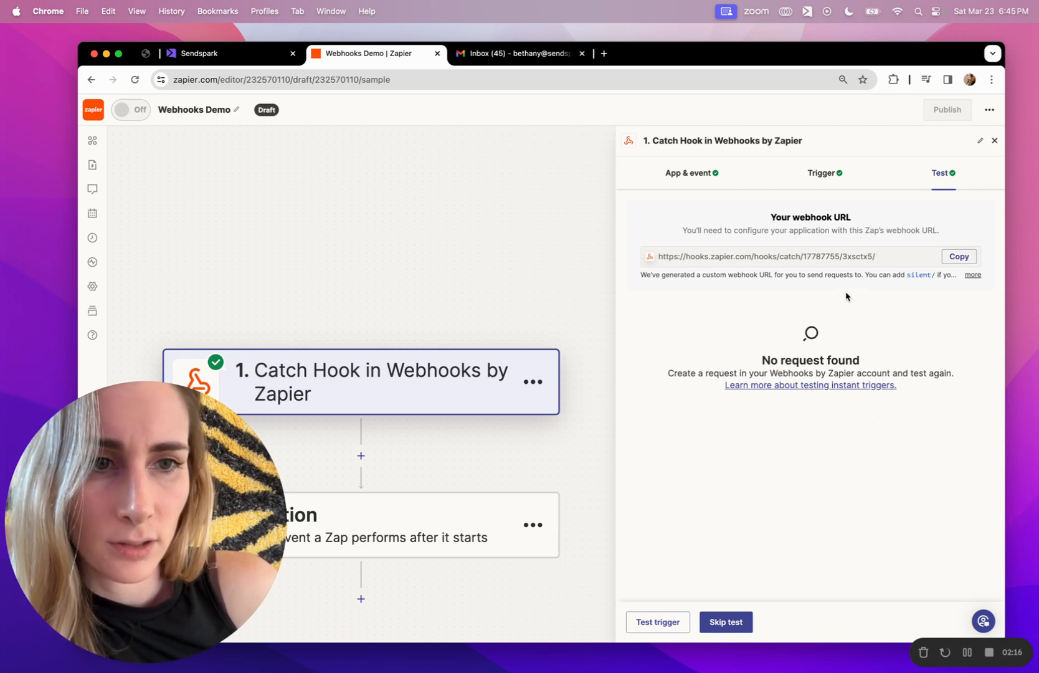
click(650, 623)
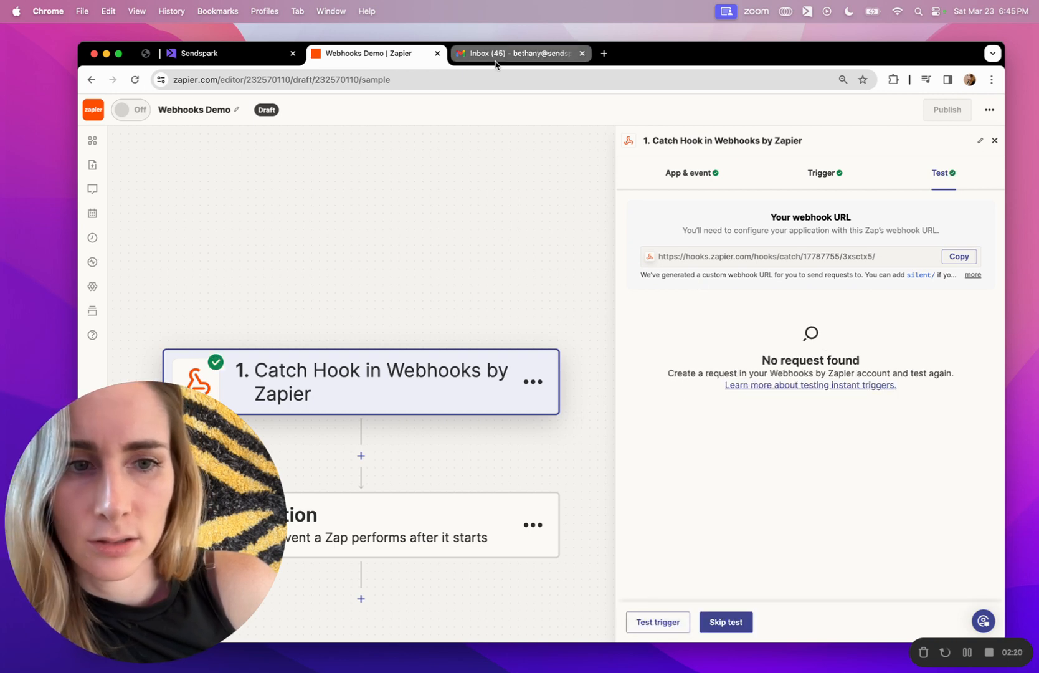
click(219, 56)
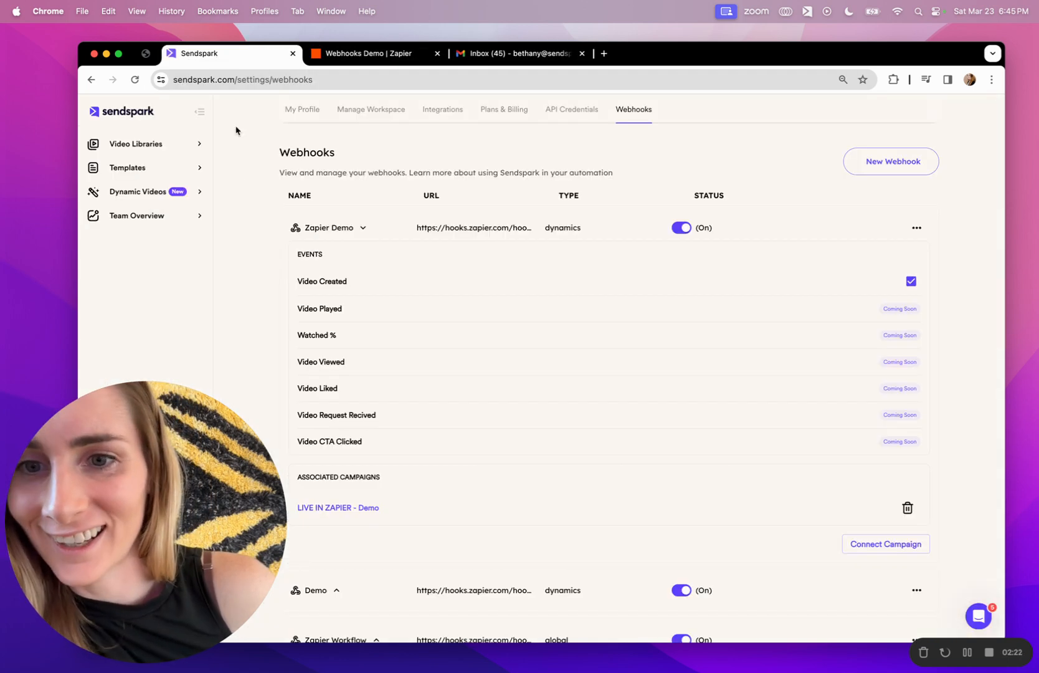
In the LIVE IN ZAPIER - Demo campaign, add a contact with first name and email.
click(168, 194)
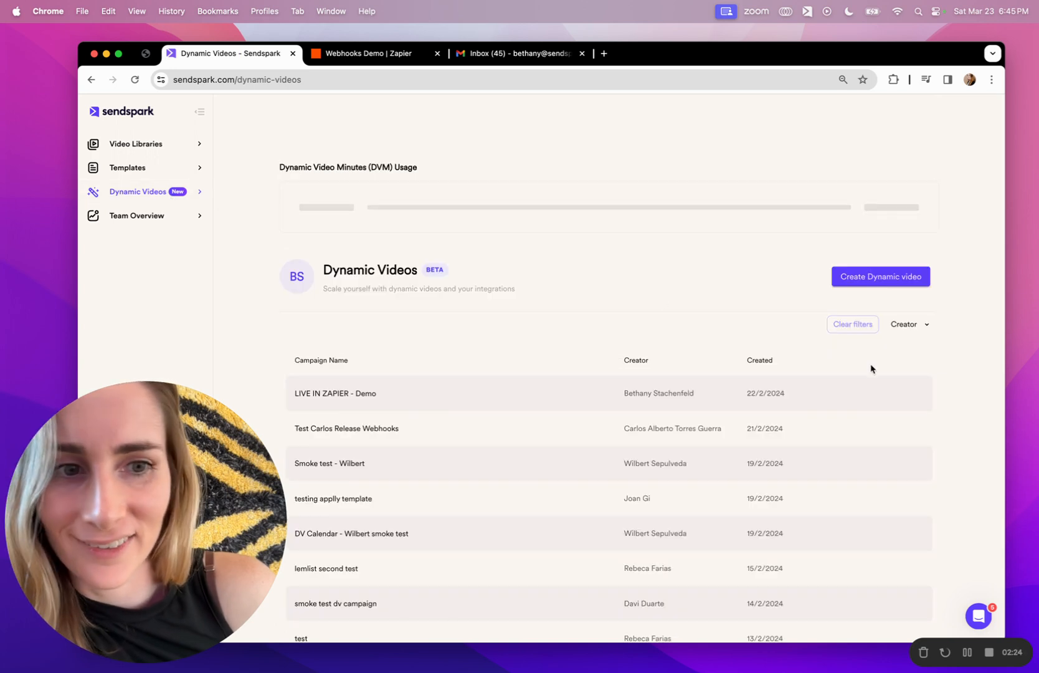
click(883, 396)
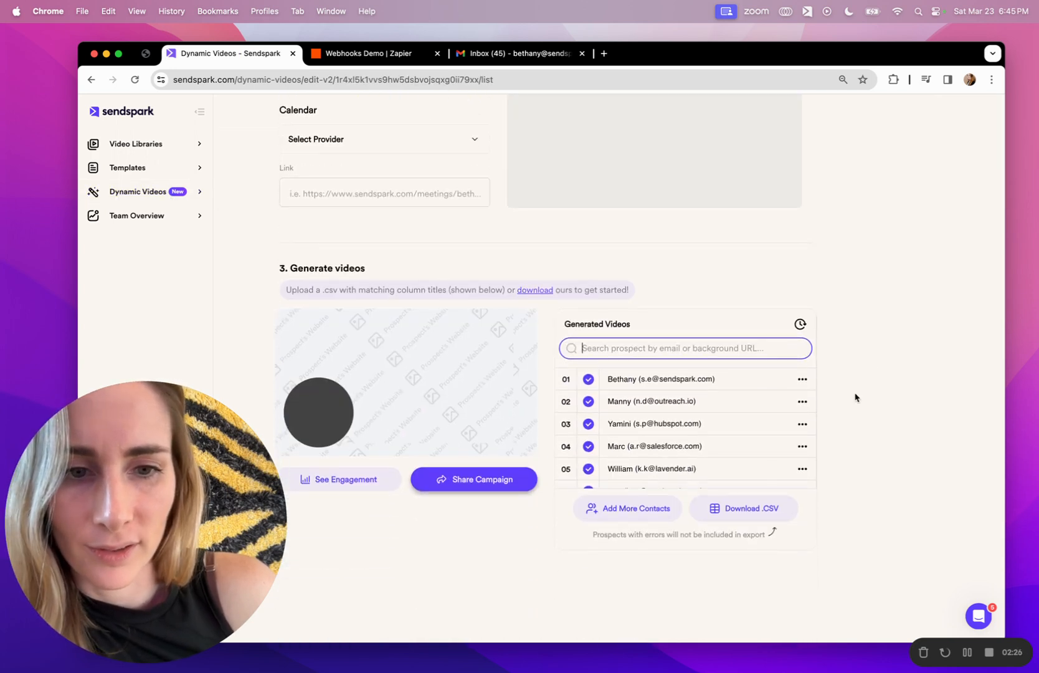
click(626, 508)
click(370, 371)
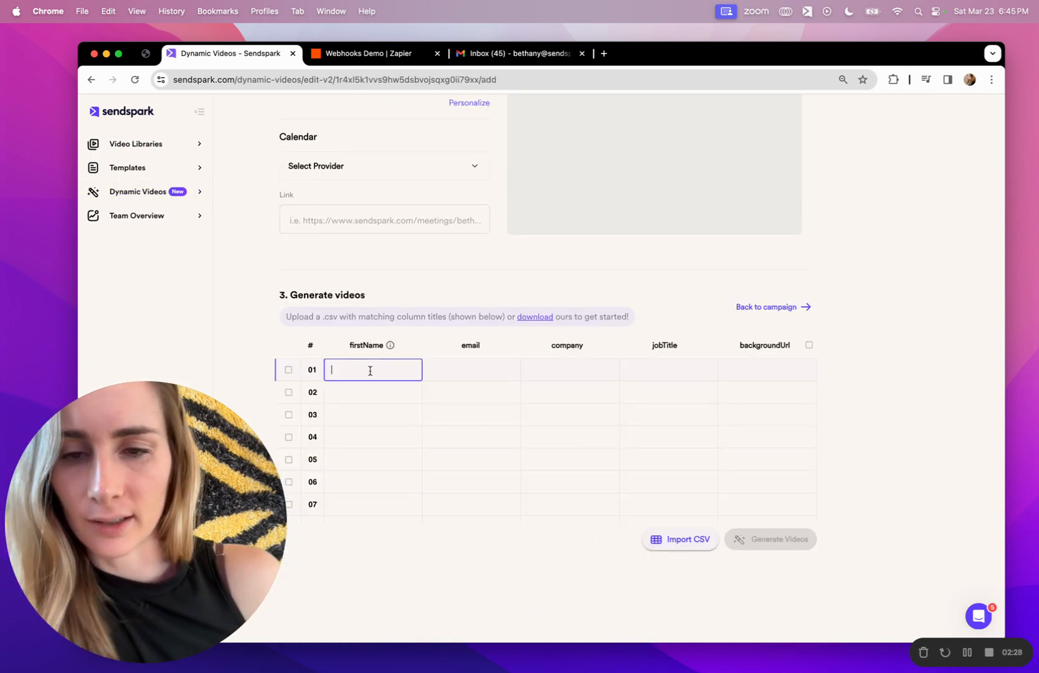
text(Bethany)
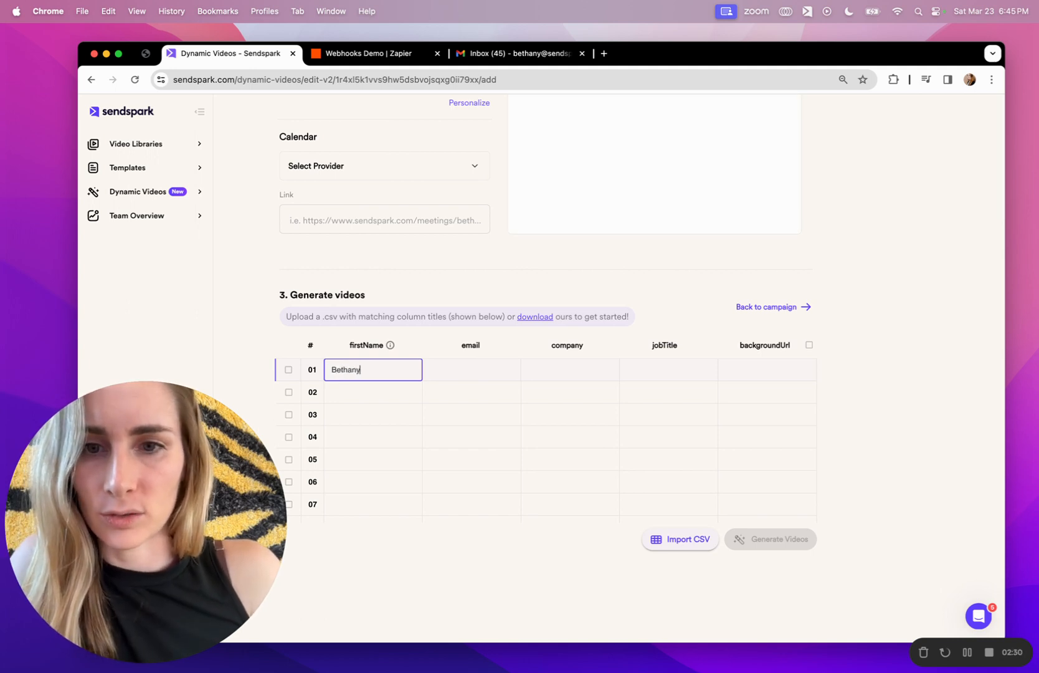
key(Tab)
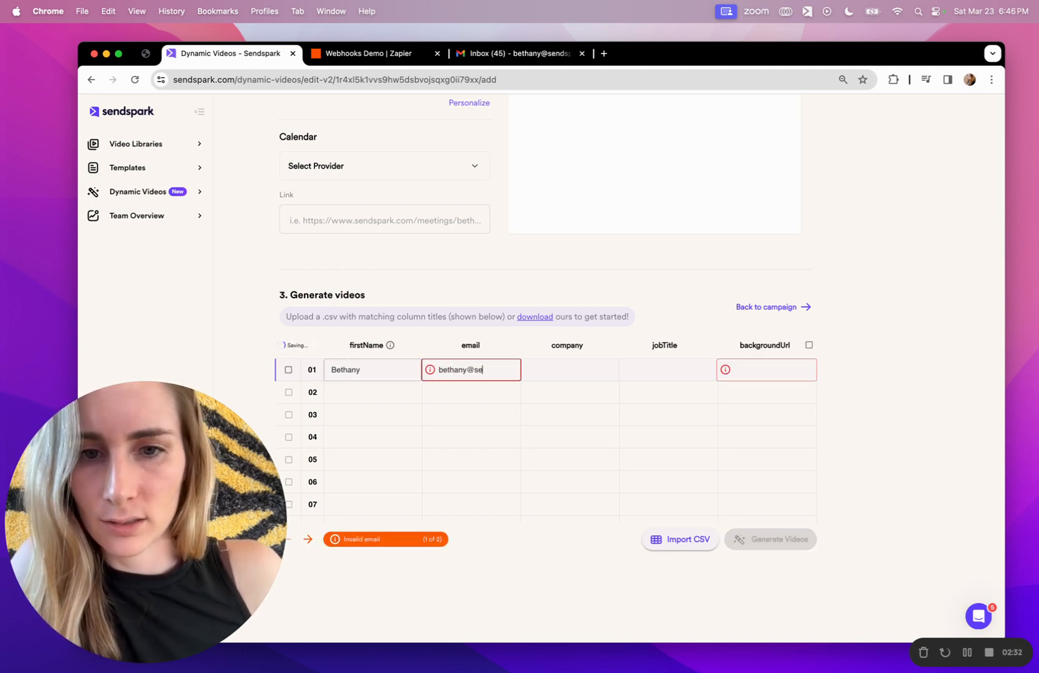
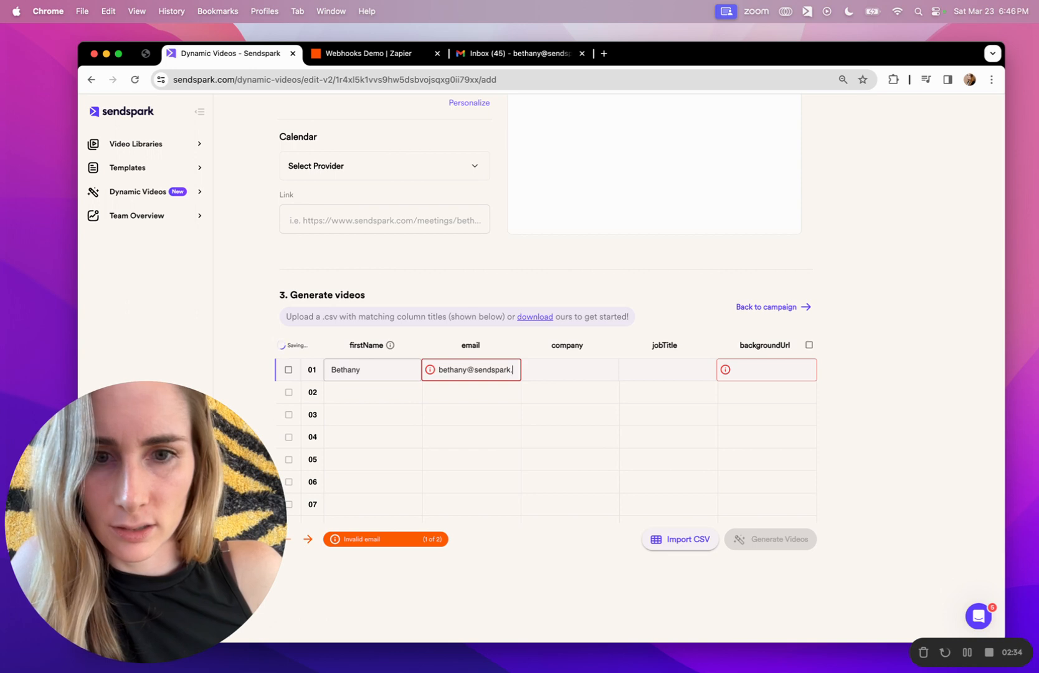
Fill the contact's background URL with the sendspark.com default and generate their video.
click(809, 345)
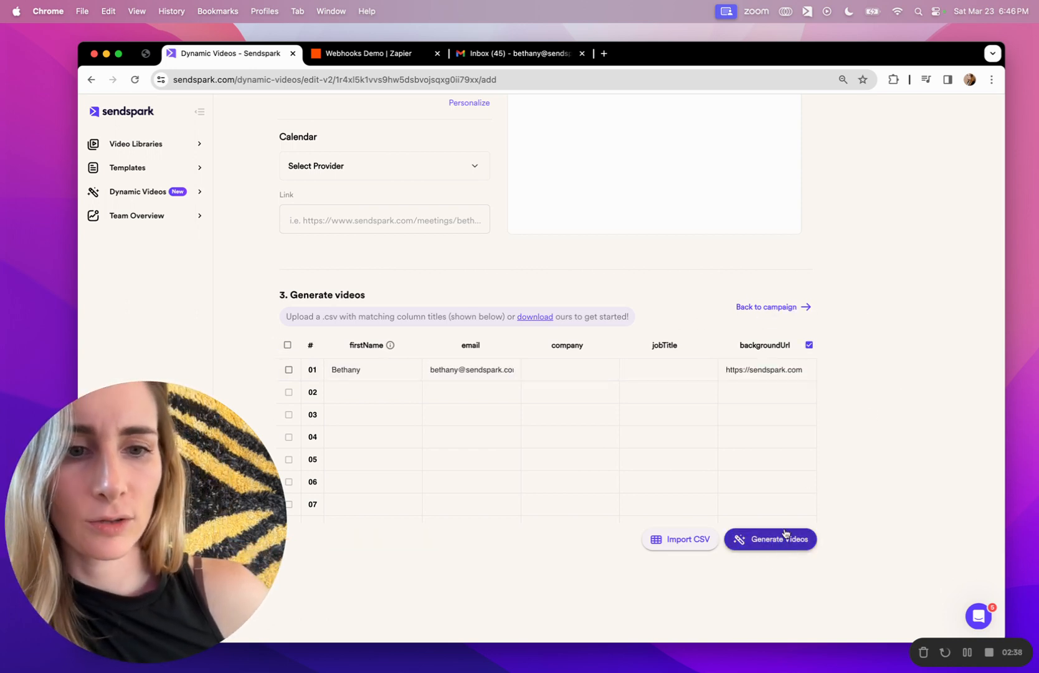
click(786, 534)
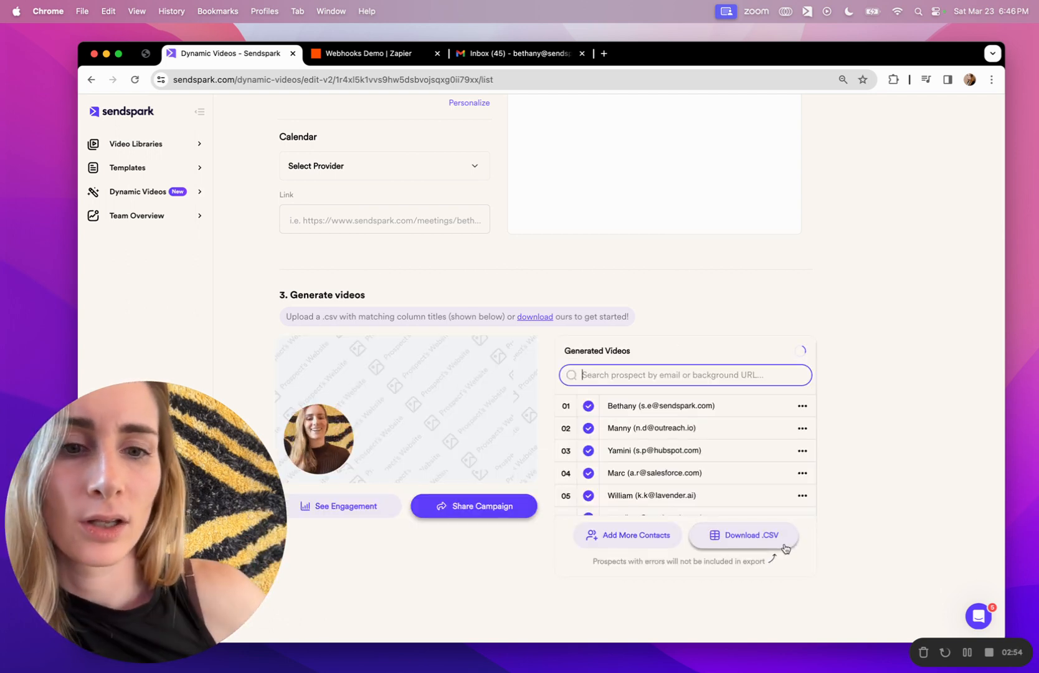
click(800, 352)
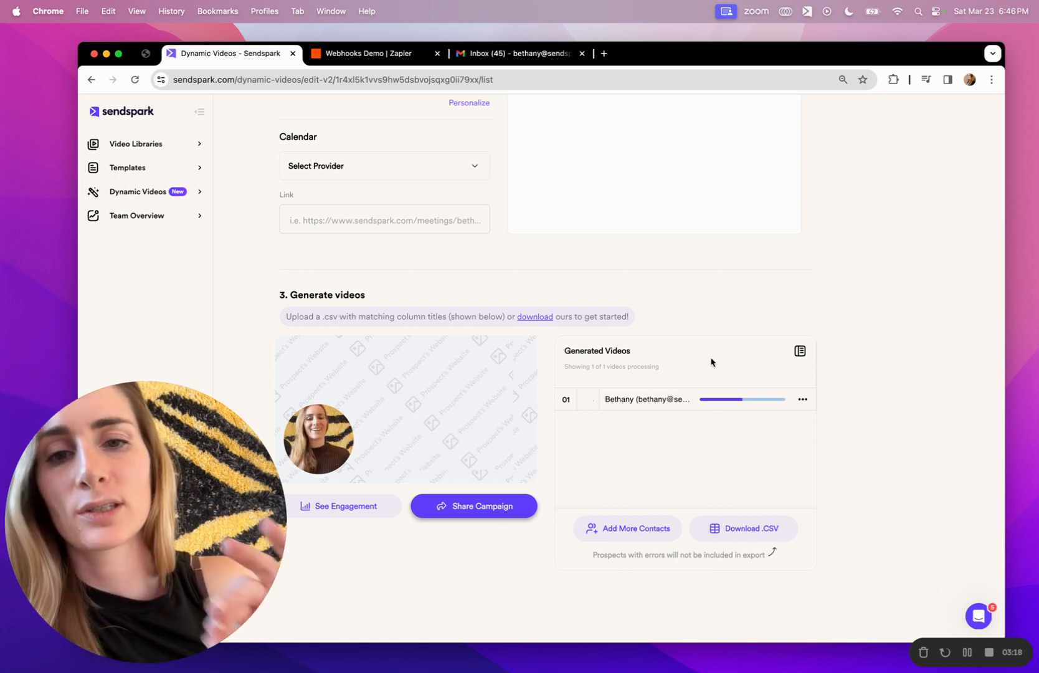
Copy the Mailshake, Mixmax and Outreach share snippets from the campaign sharing options.
click(491, 506)
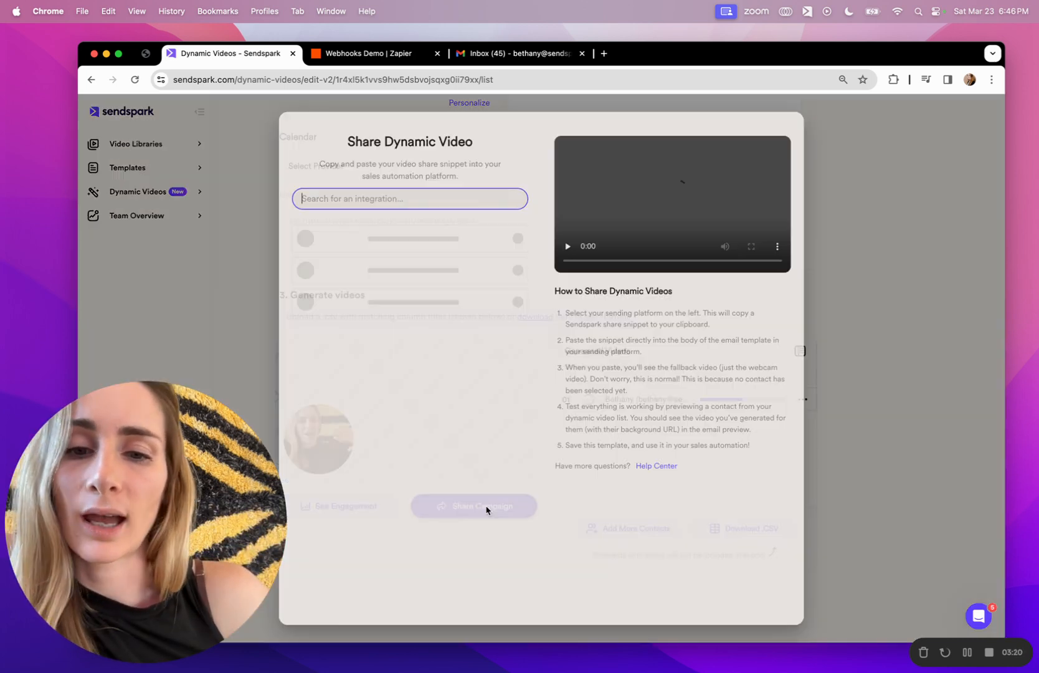
scroll(450, 355, down, 8)
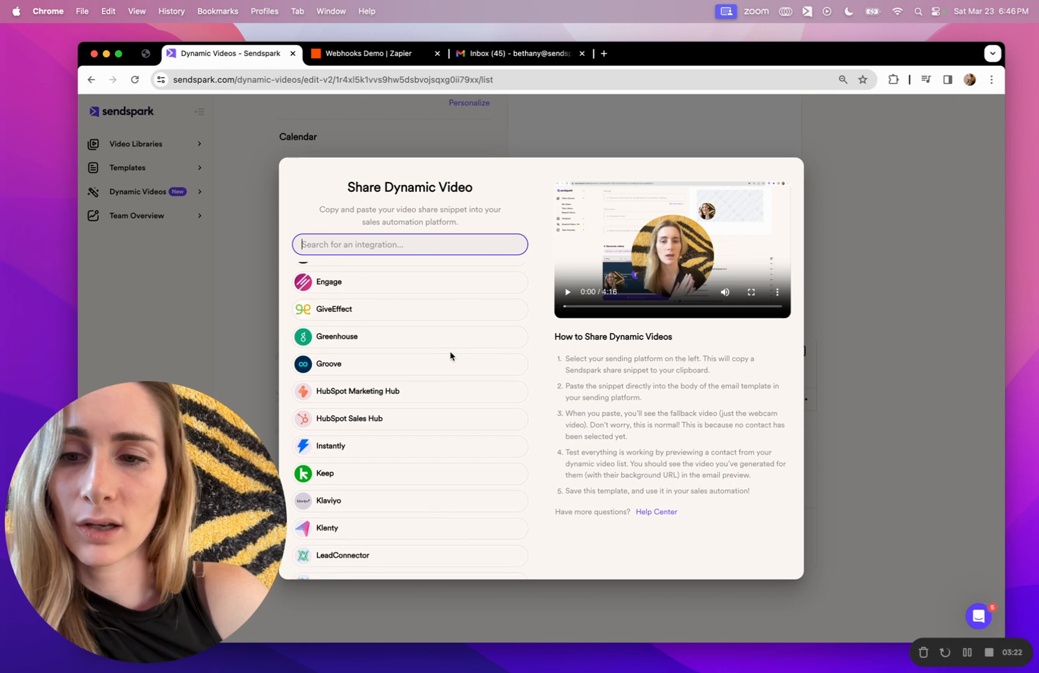
scroll(451, 356, down, 1)
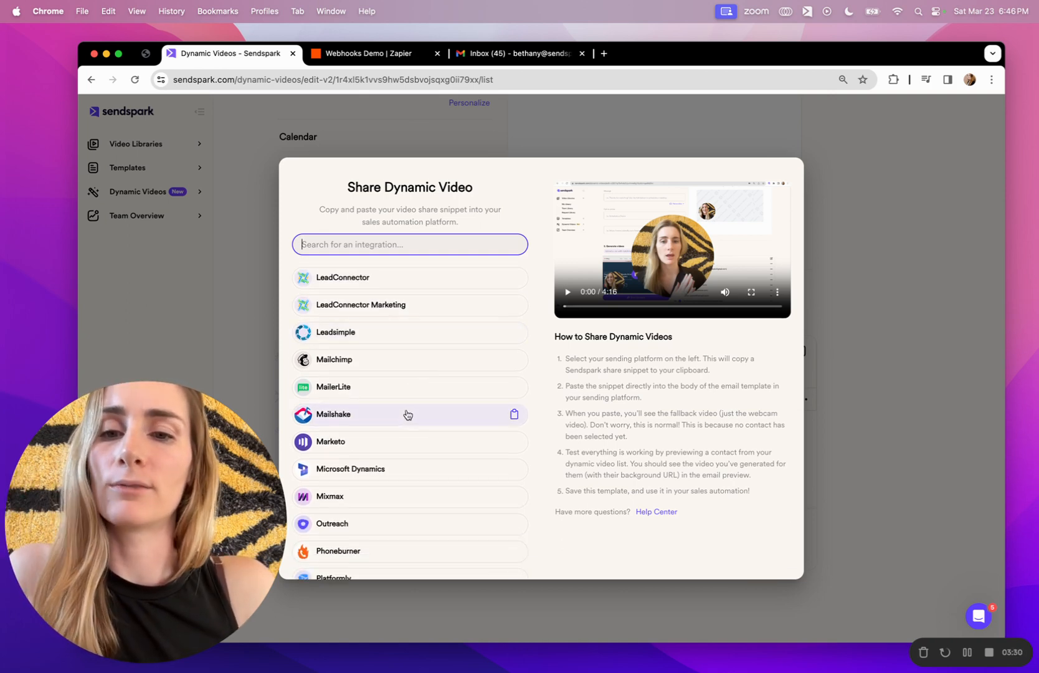
click(405, 415)
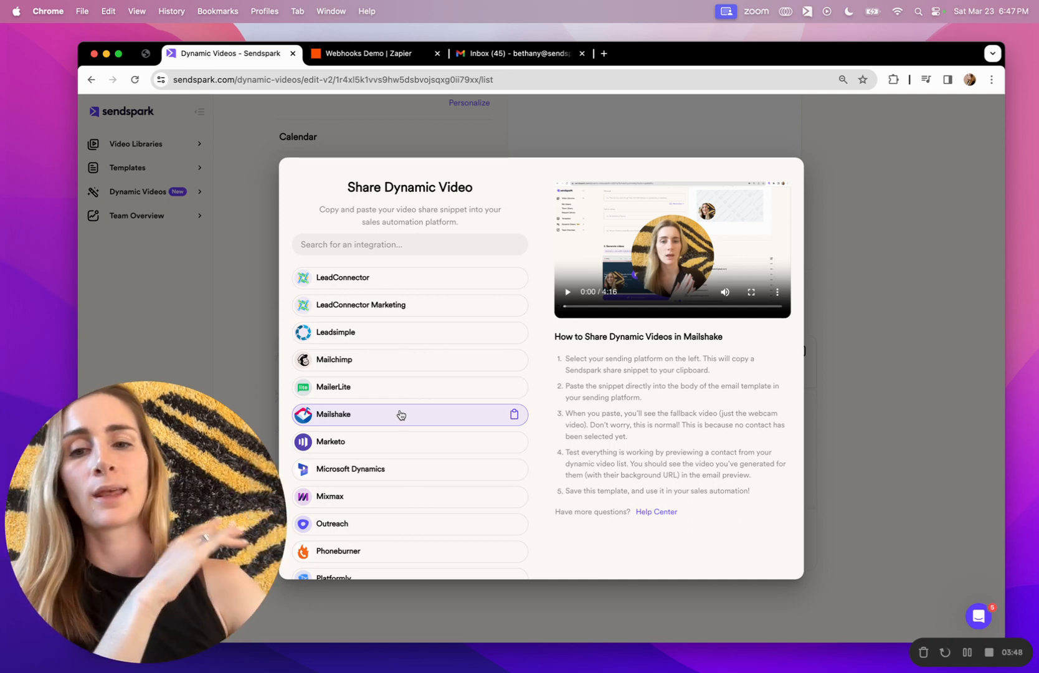
click(378, 496)
scroll(379, 499, down, 1)
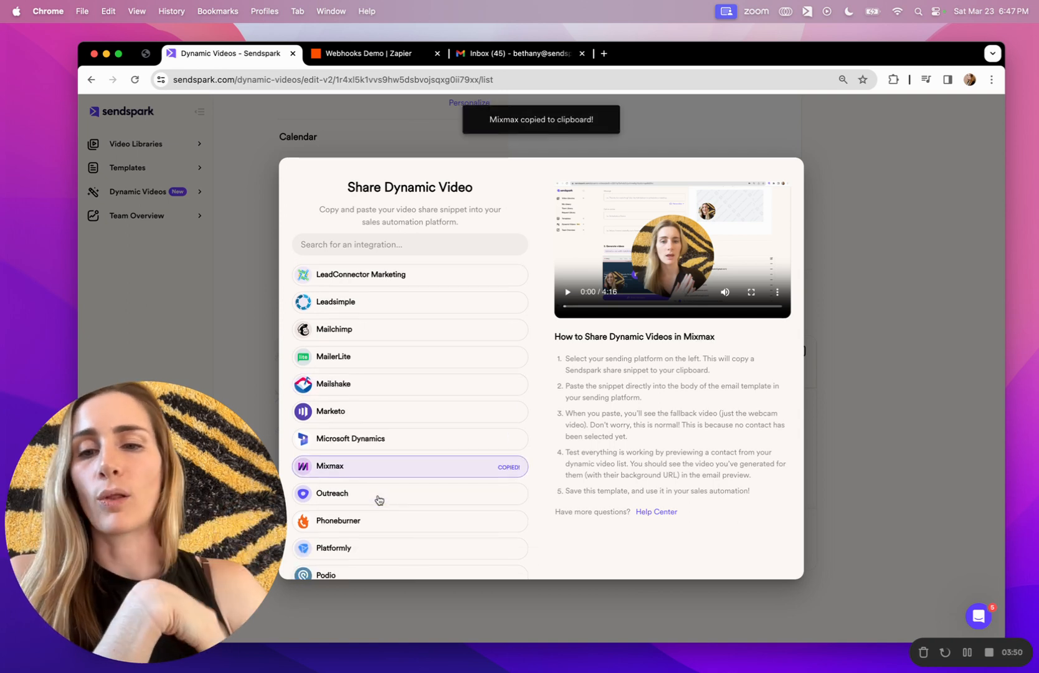
click(373, 485)
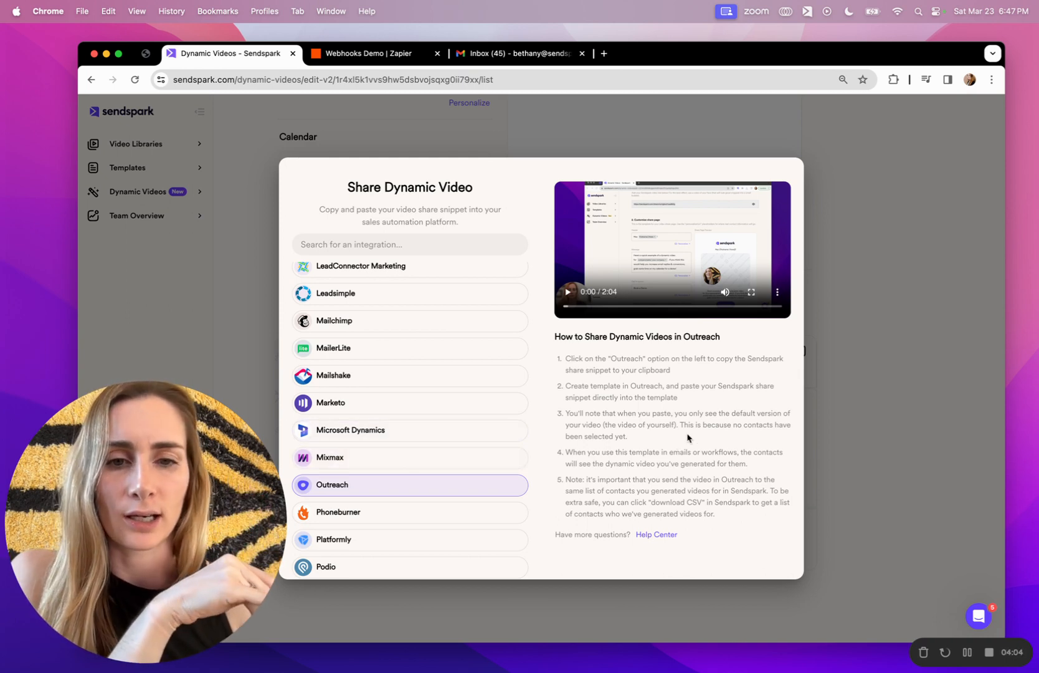
click(895, 375)
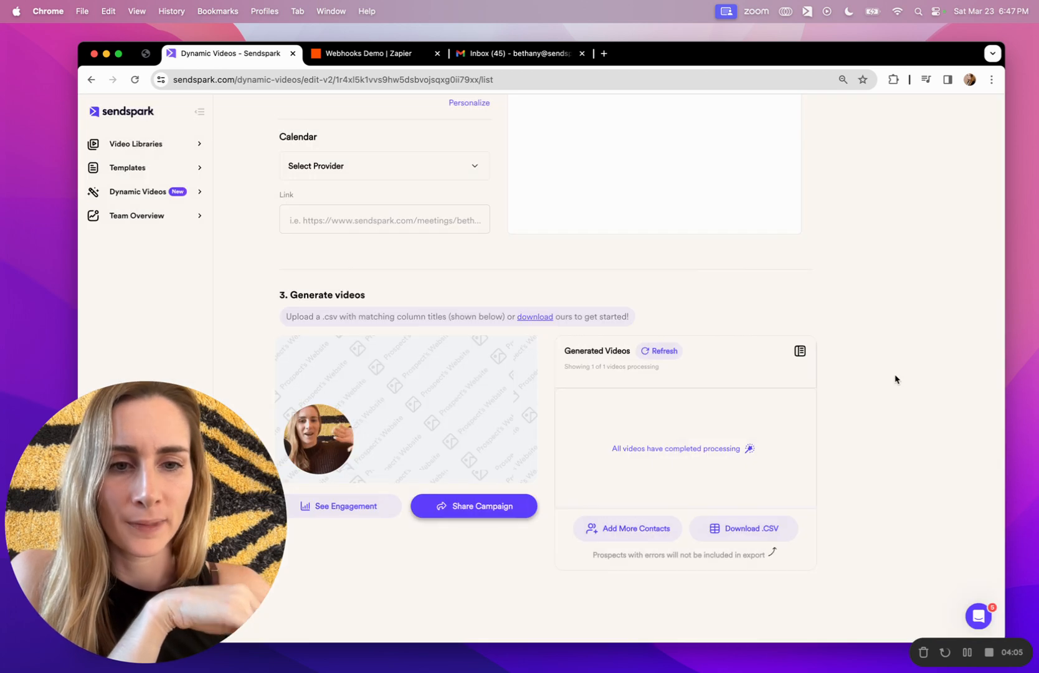
Refresh Generated Videos, preview the new contact's video in row 08, and return to the Zap.
click(656, 353)
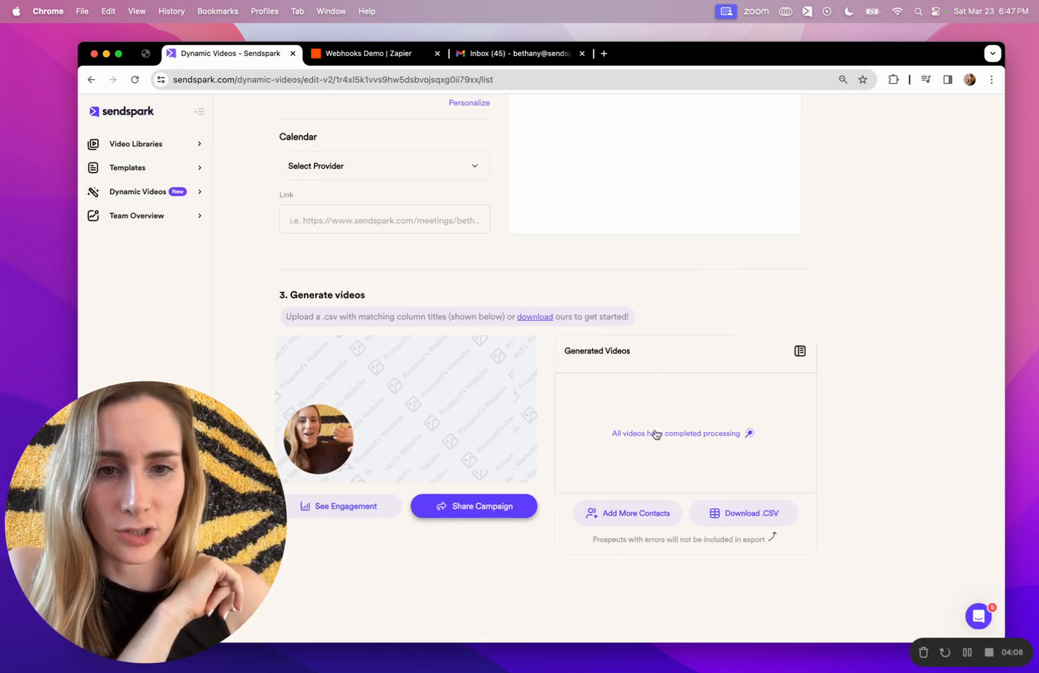
click(800, 351)
scroll(690, 456, down, 2)
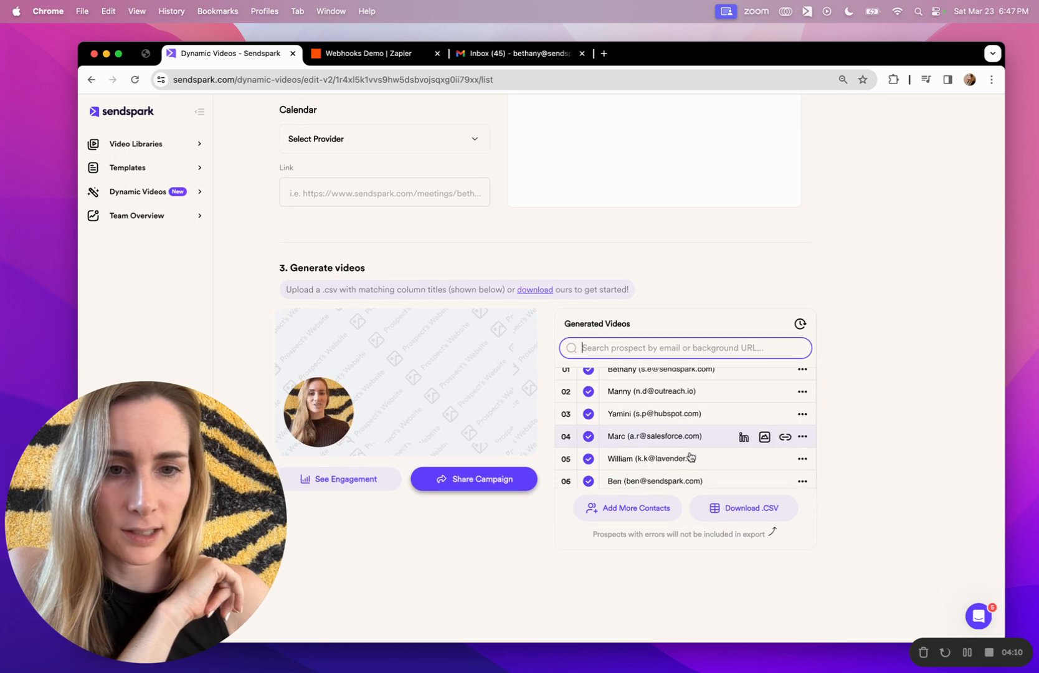
click(691, 473)
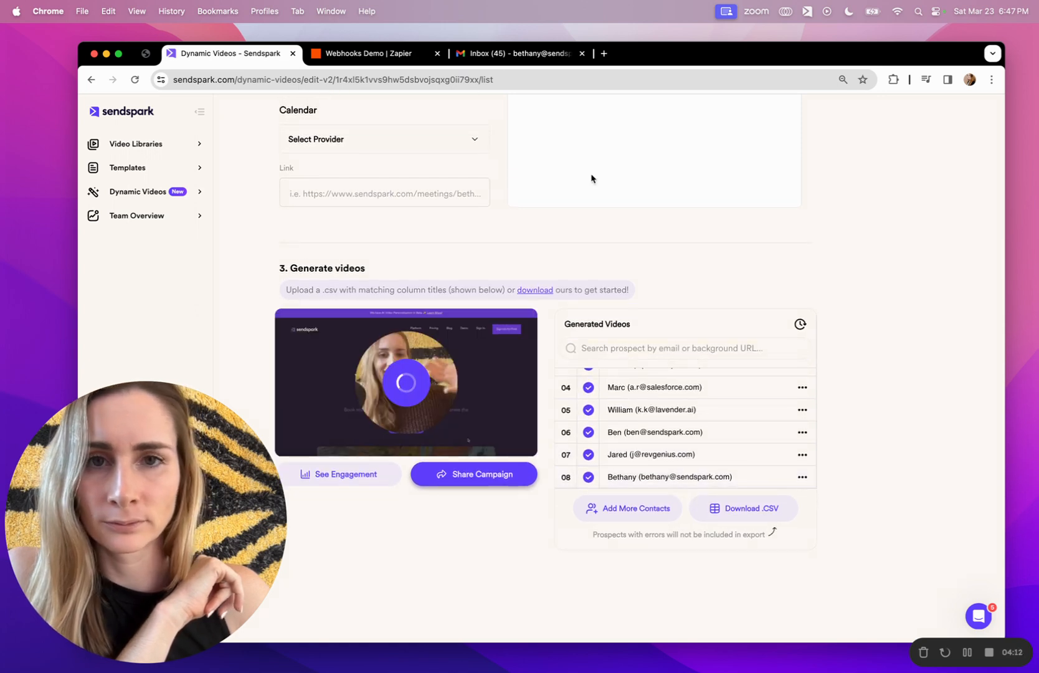
click(372, 55)
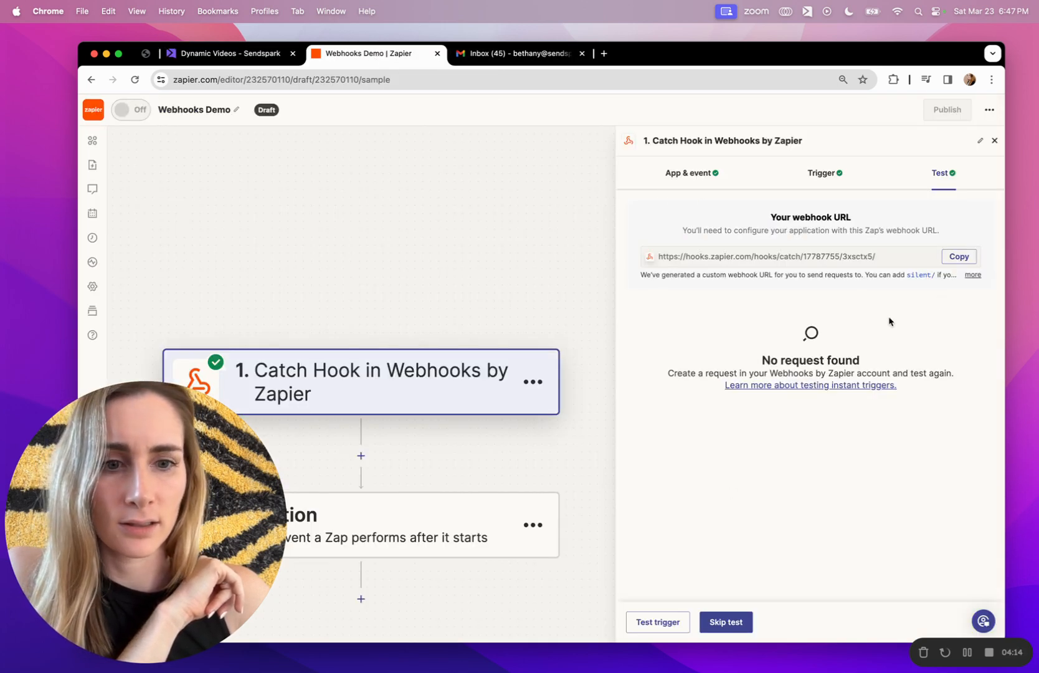
Test the trigger and continue with webhook request A as sample data.
click(658, 622)
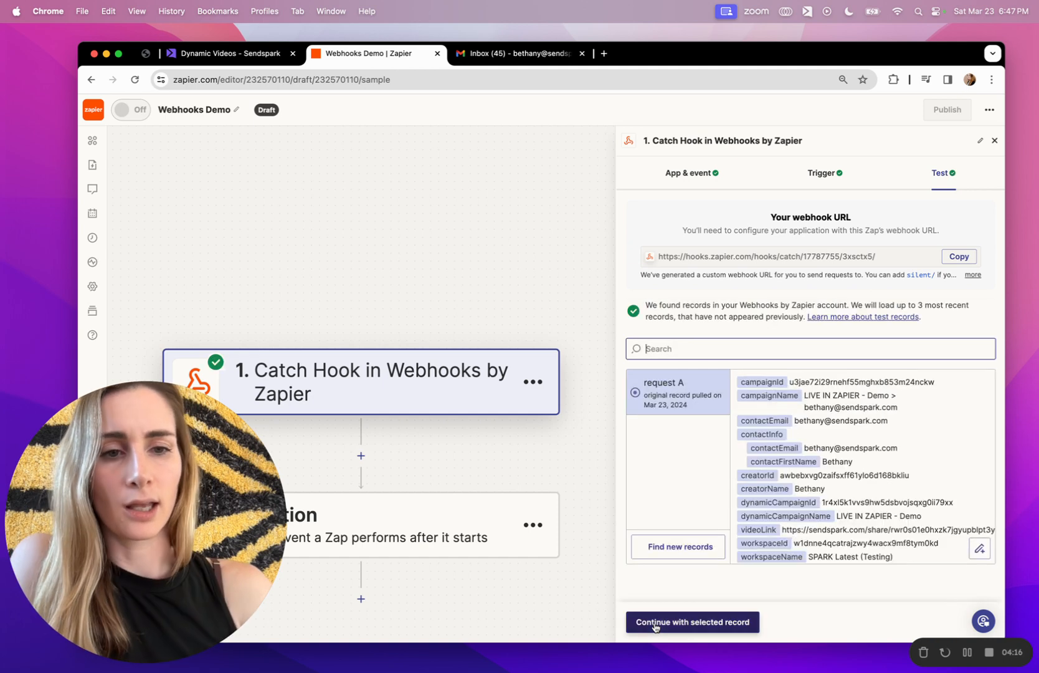
scroll(870, 468, down, 4)
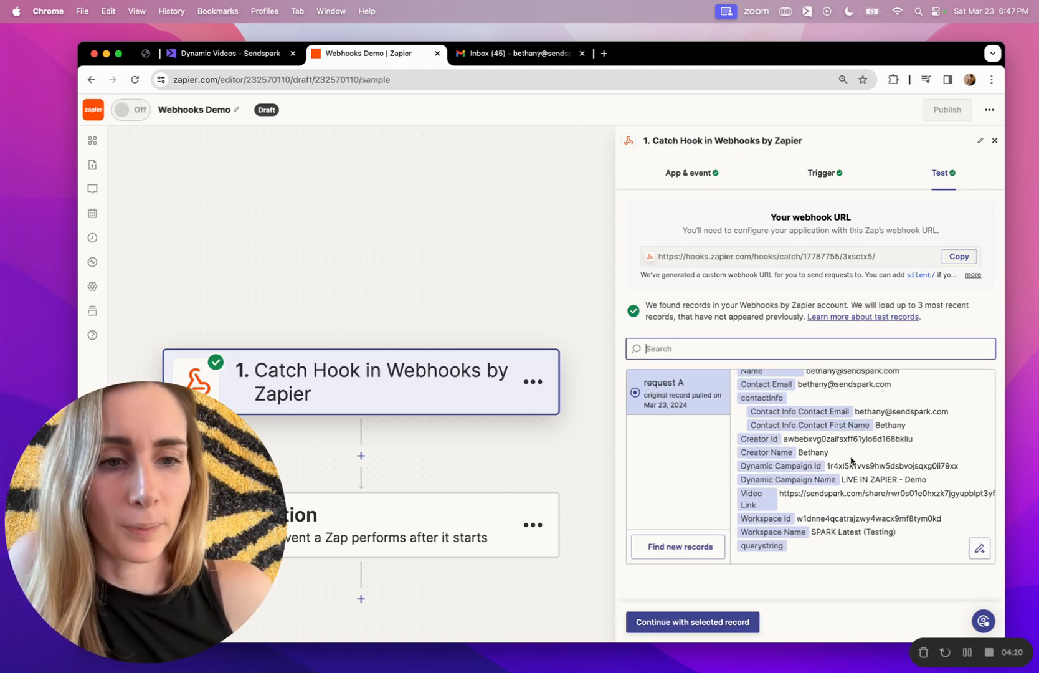
click(687, 621)
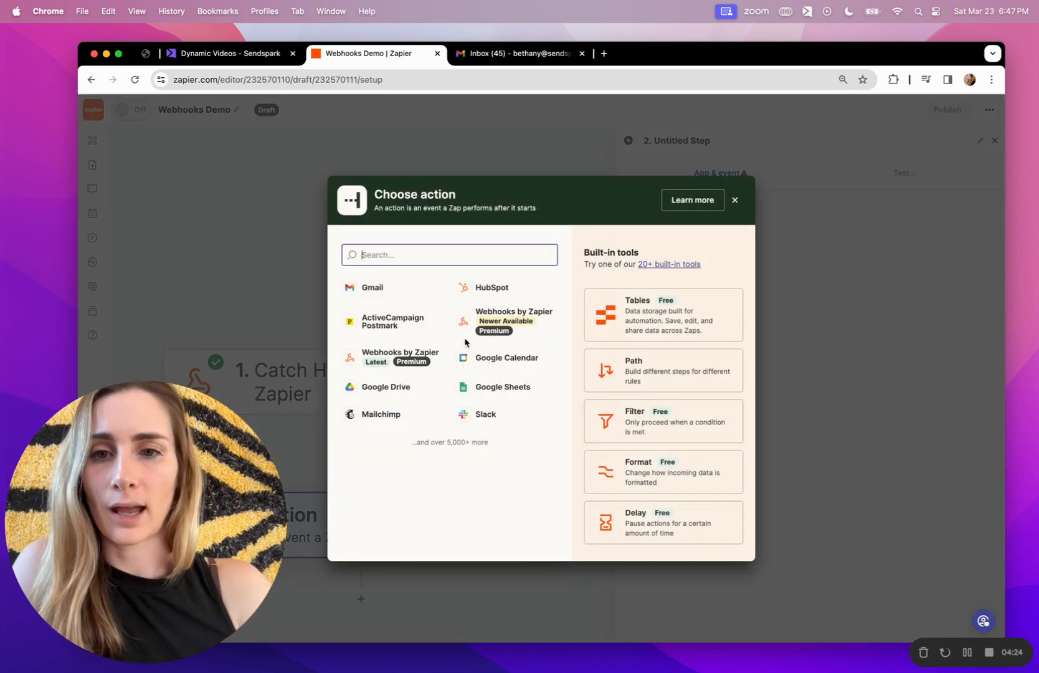
Add a Gmail Send Email action connected to the first Gmail account.
click(375, 287)
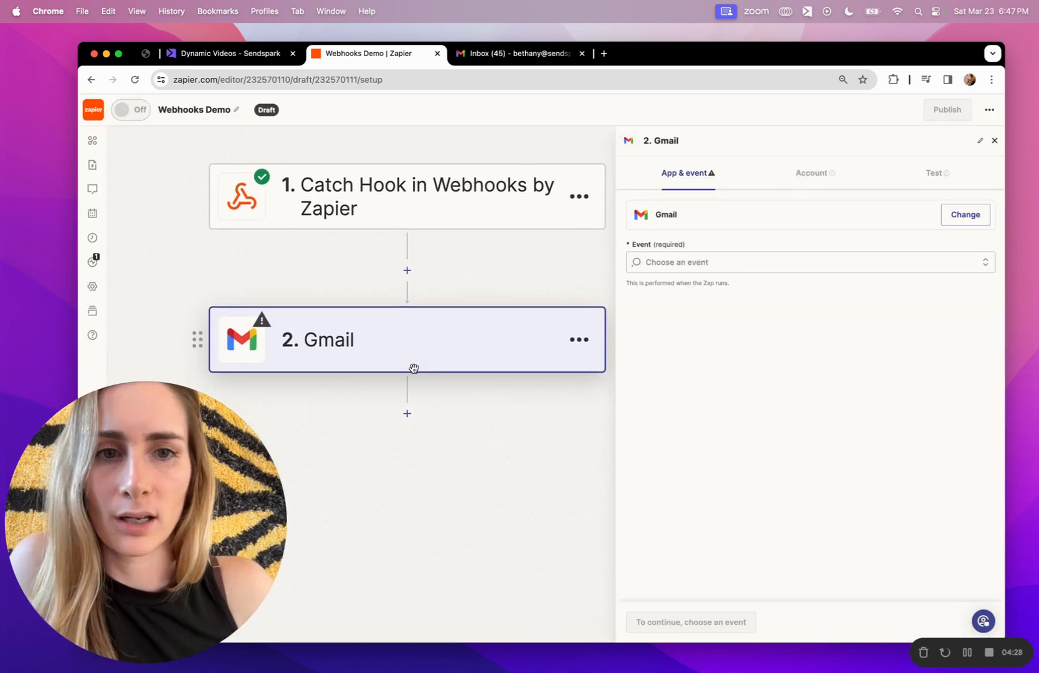
click(680, 263)
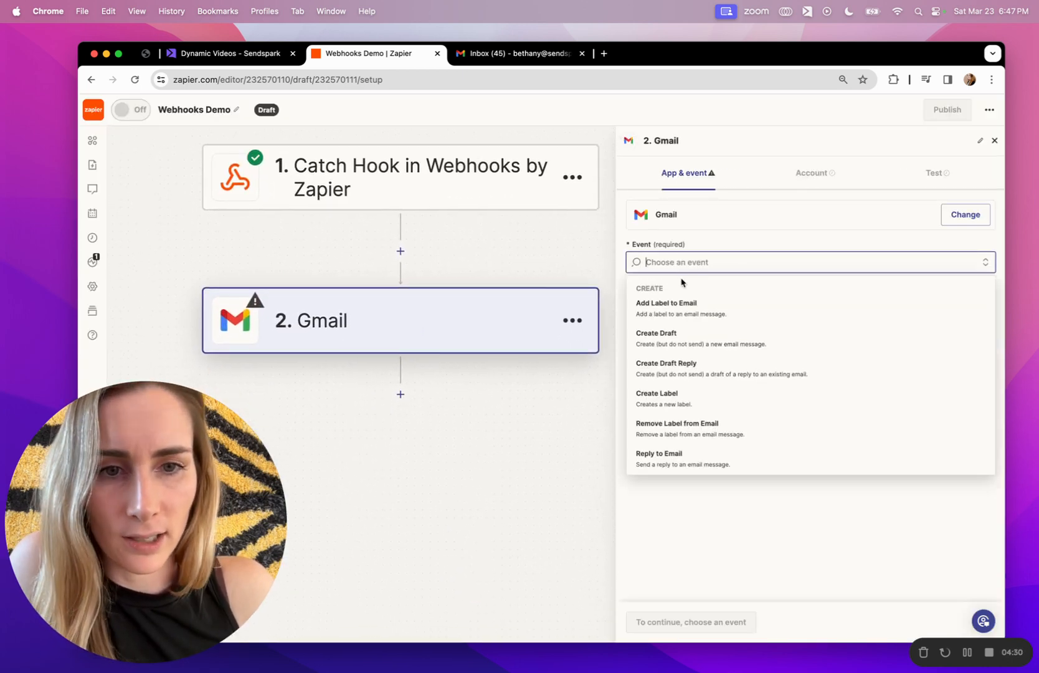
scroll(680, 347, down, 2)
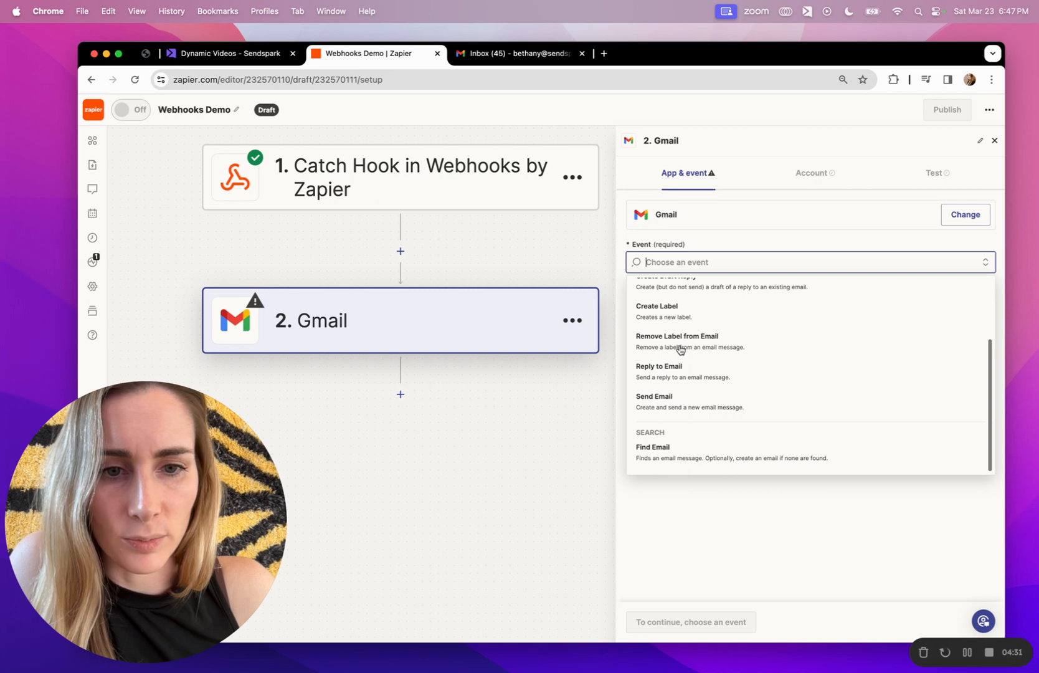
click(671, 400)
click(651, 620)
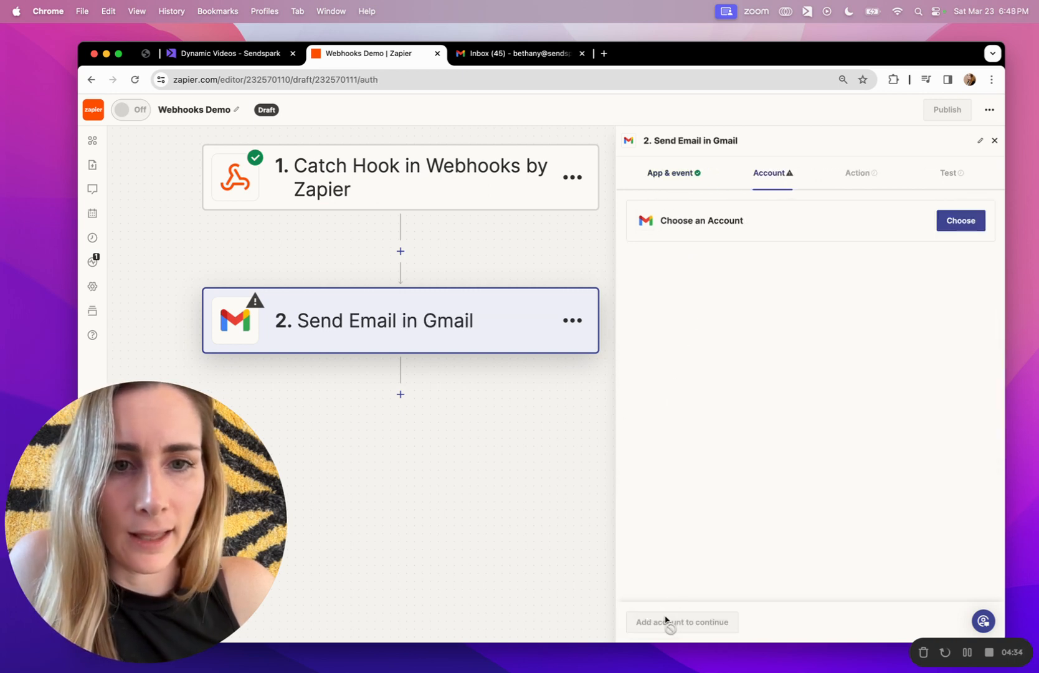
click(968, 219)
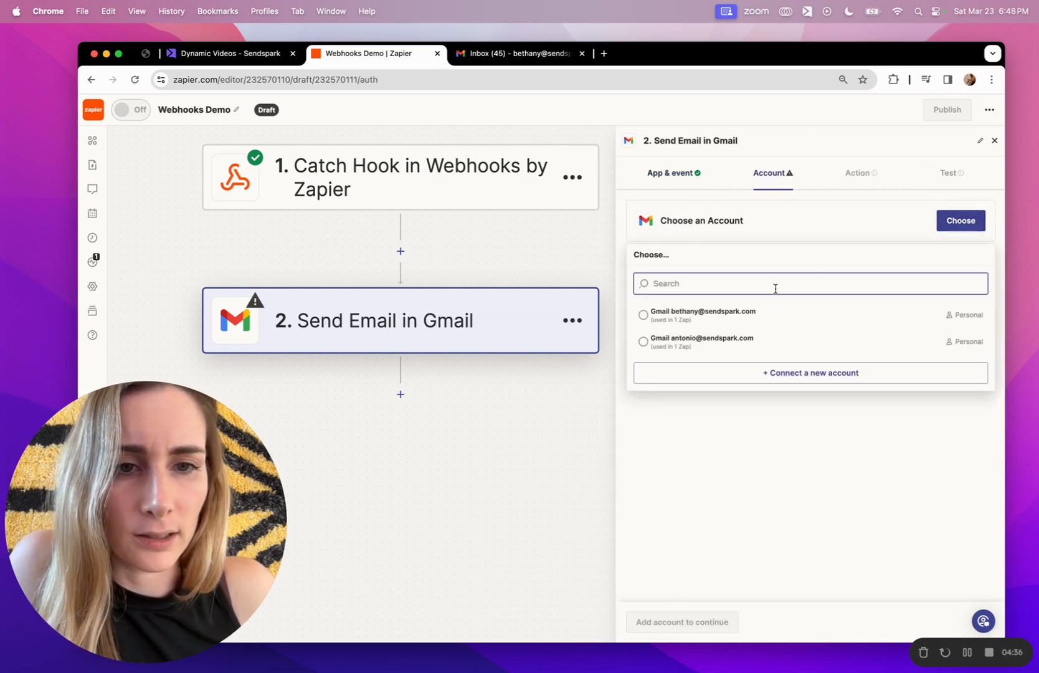
click(749, 312)
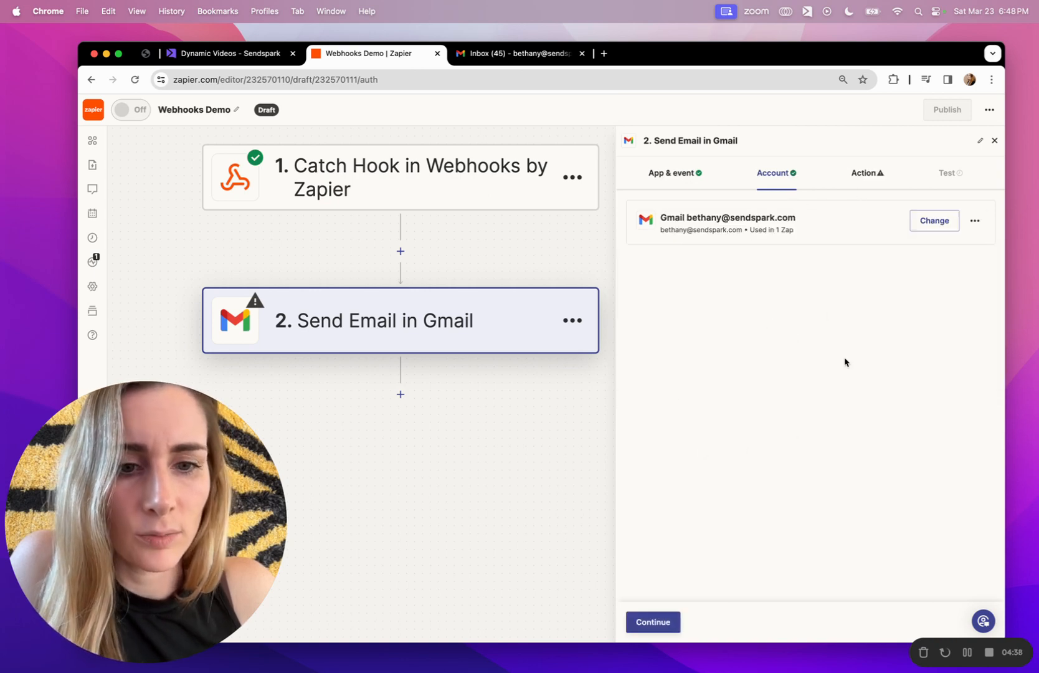
click(653, 621)
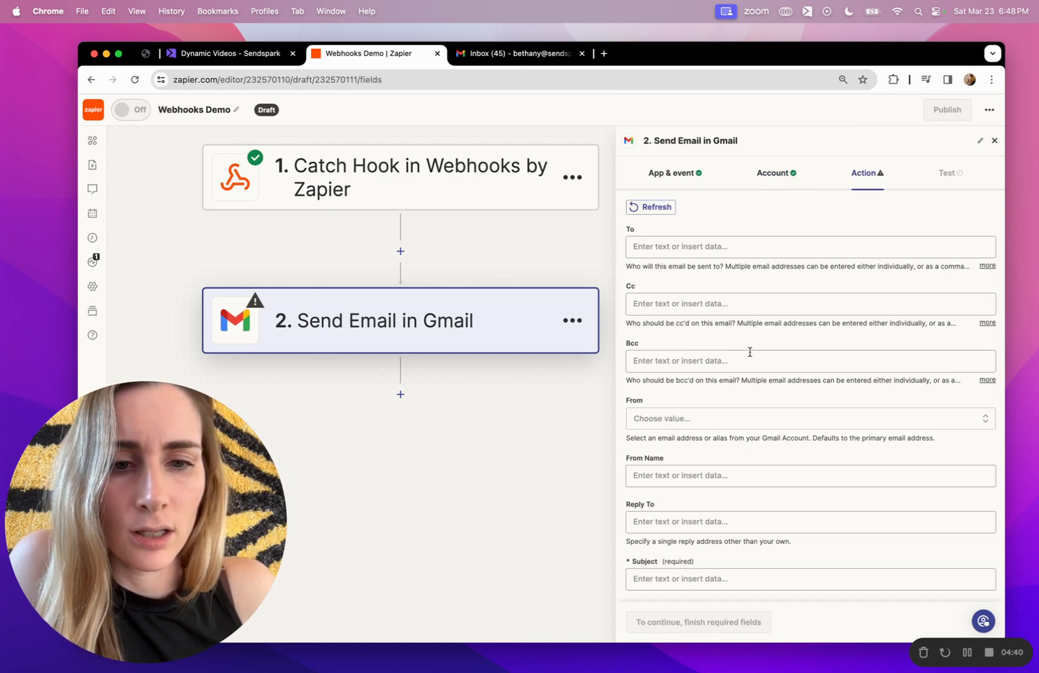
Set the email's To field to the webhook's Contact Info Contact Email.
scroll(749, 352, down, 5)
scroll(750, 352, up, 5)
click(693, 248)
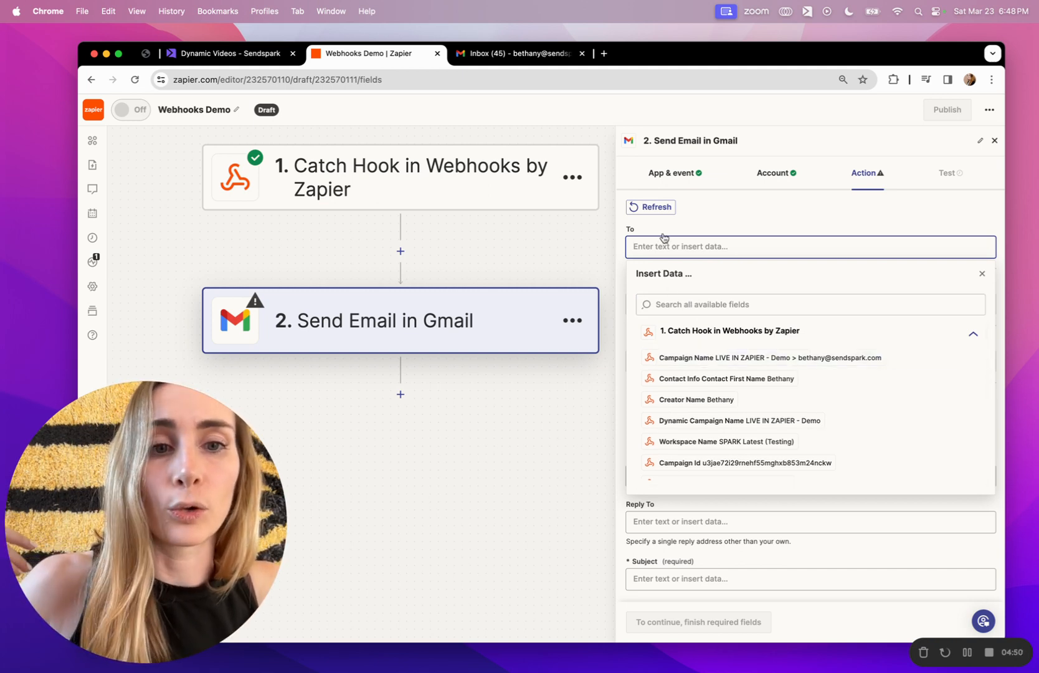
scroll(735, 389, down, 1)
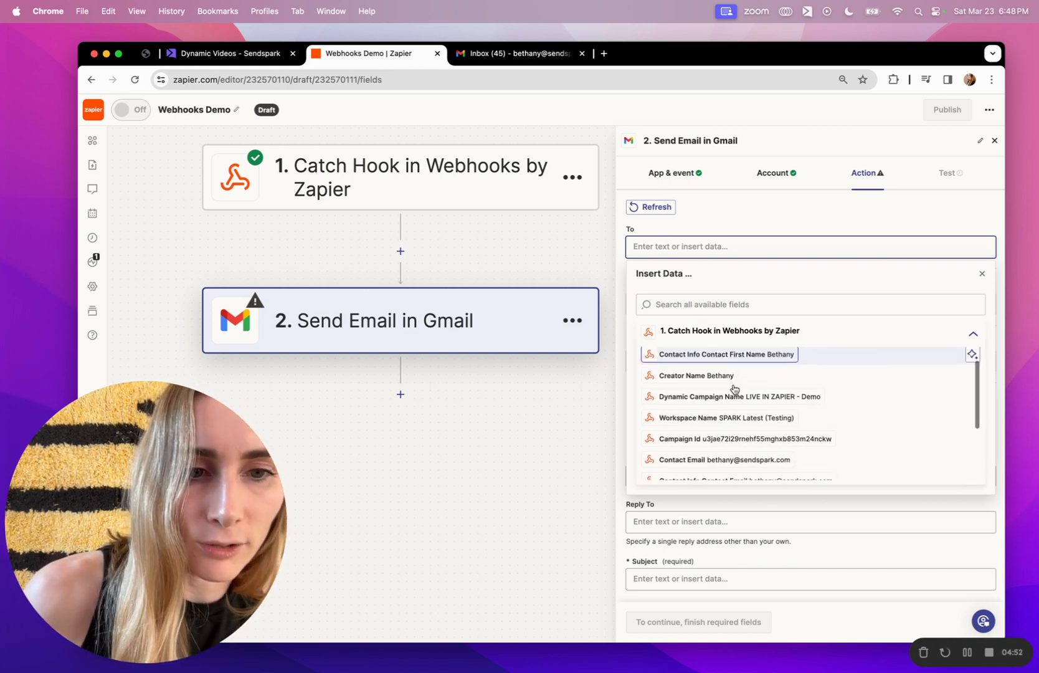
scroll(735, 389, up, 1)
scroll(757, 399, down, 3)
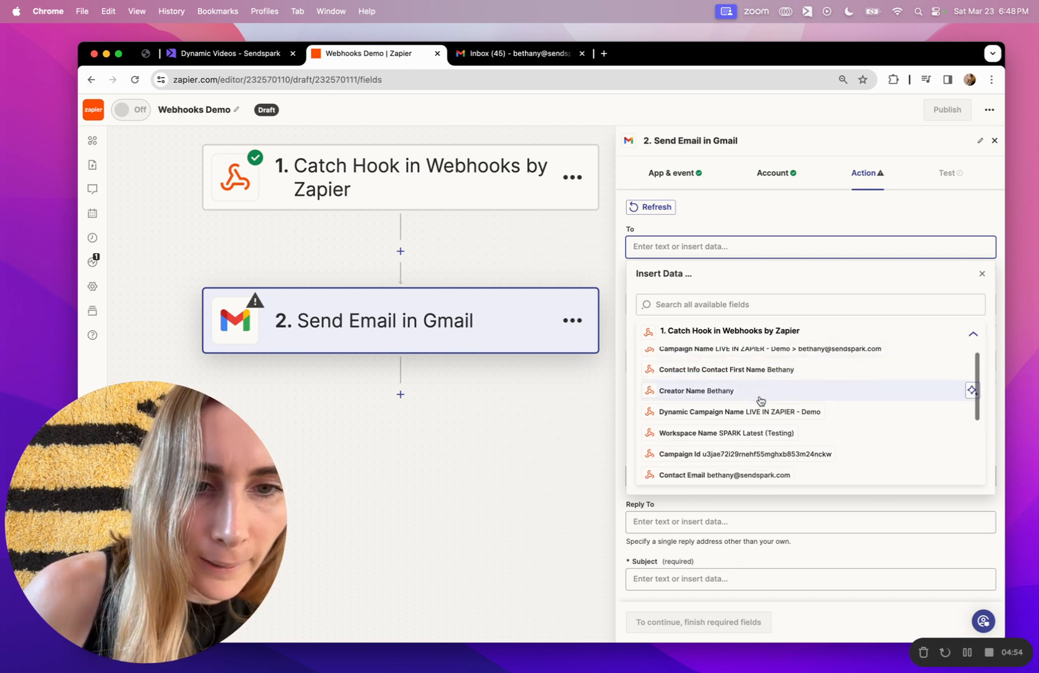
scroll(760, 401, down, 1)
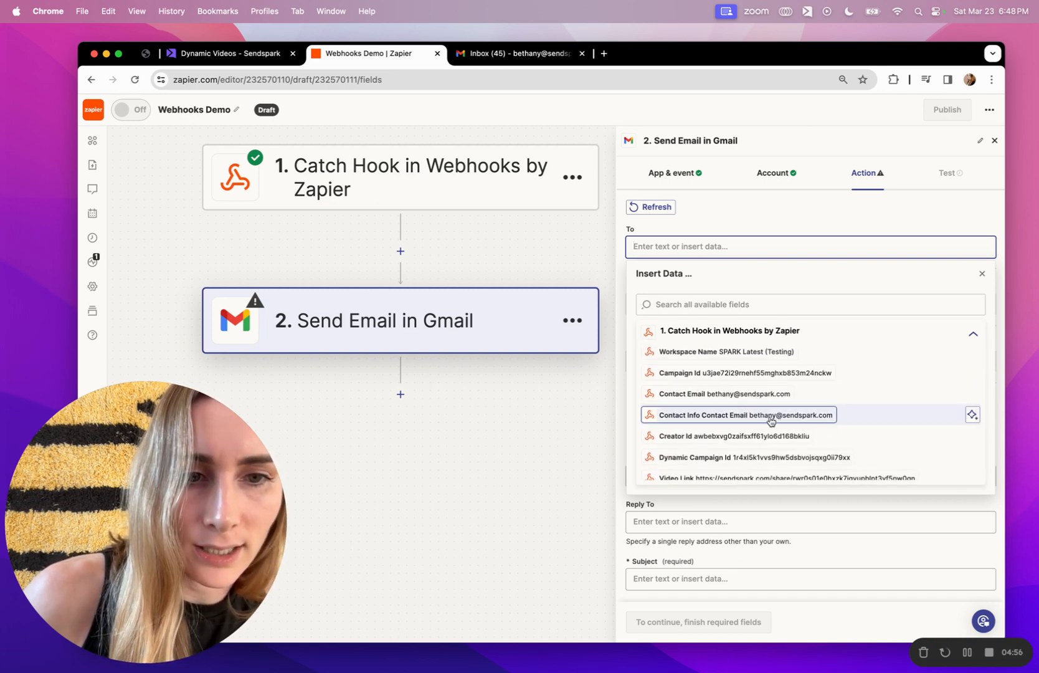
click(770, 421)
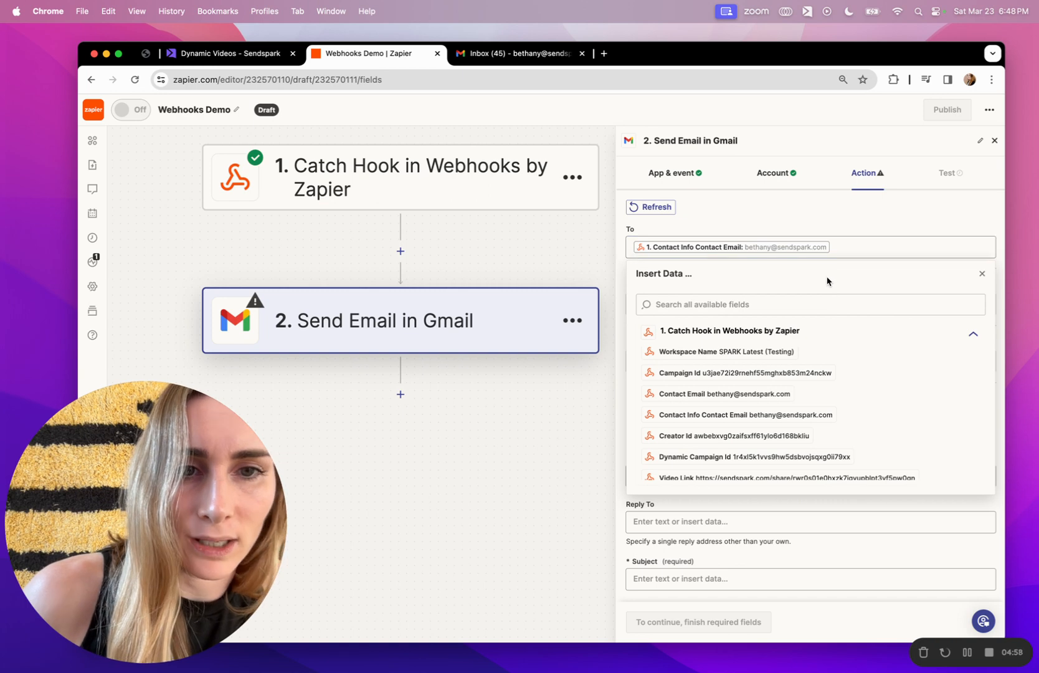
click(891, 228)
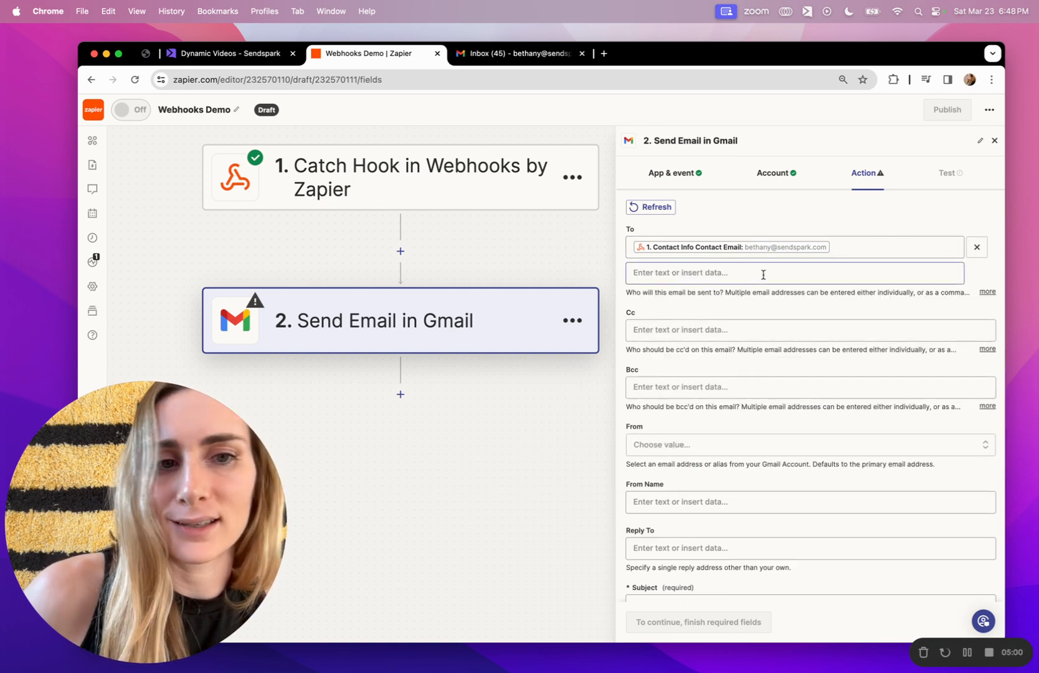
Cc the sender's own address and choose the primary account address as From.
click(747, 327)
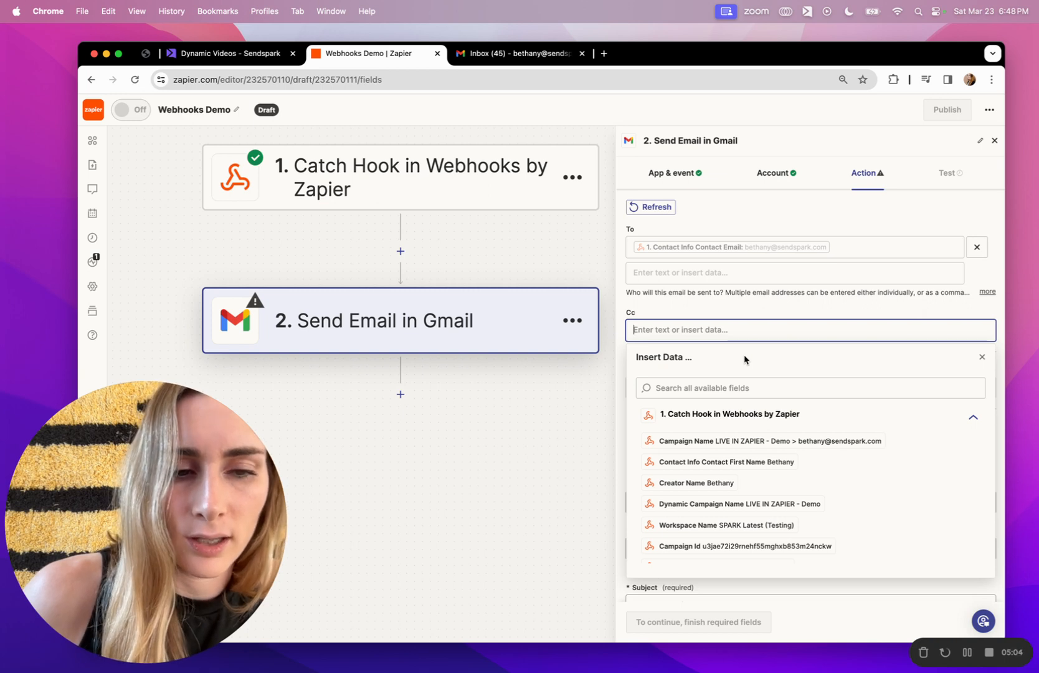
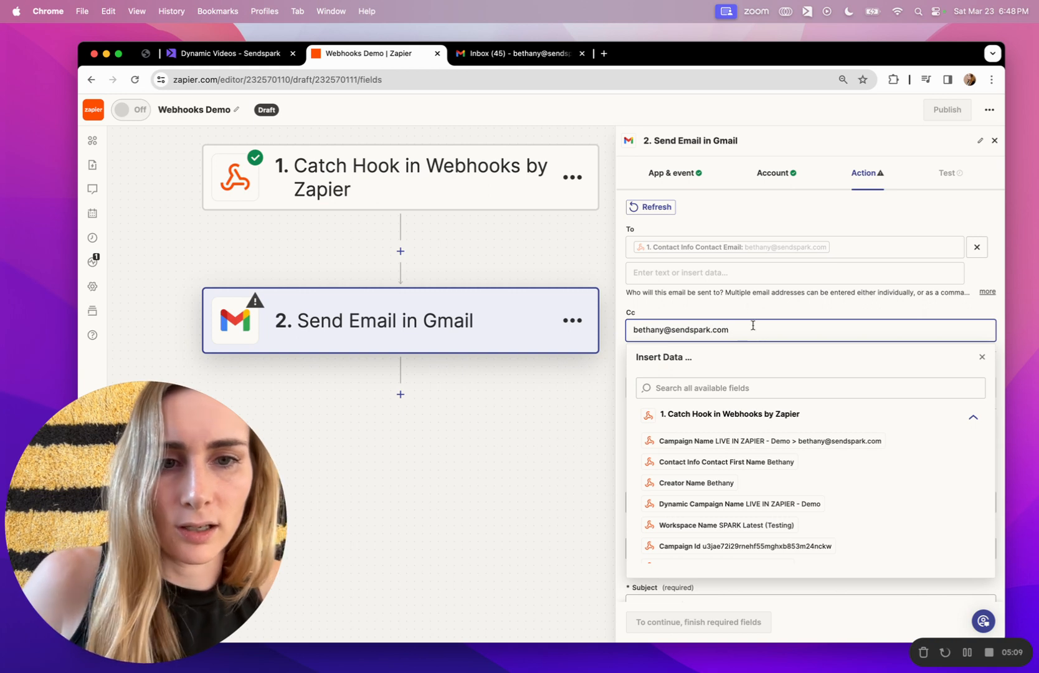
click(749, 303)
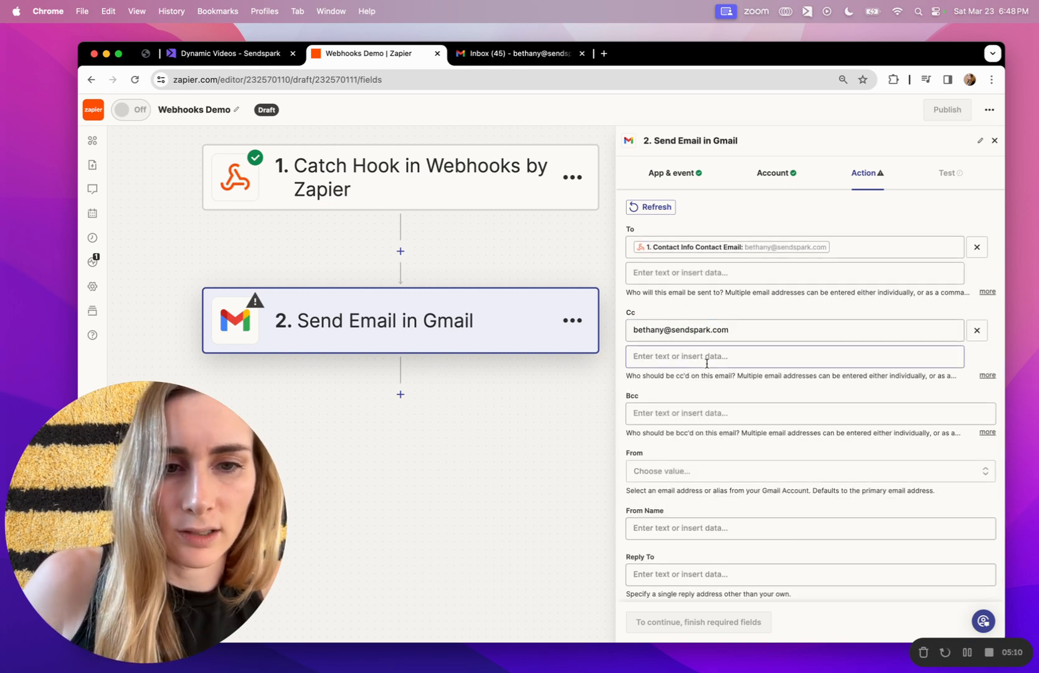
scroll(707, 359, down, 3)
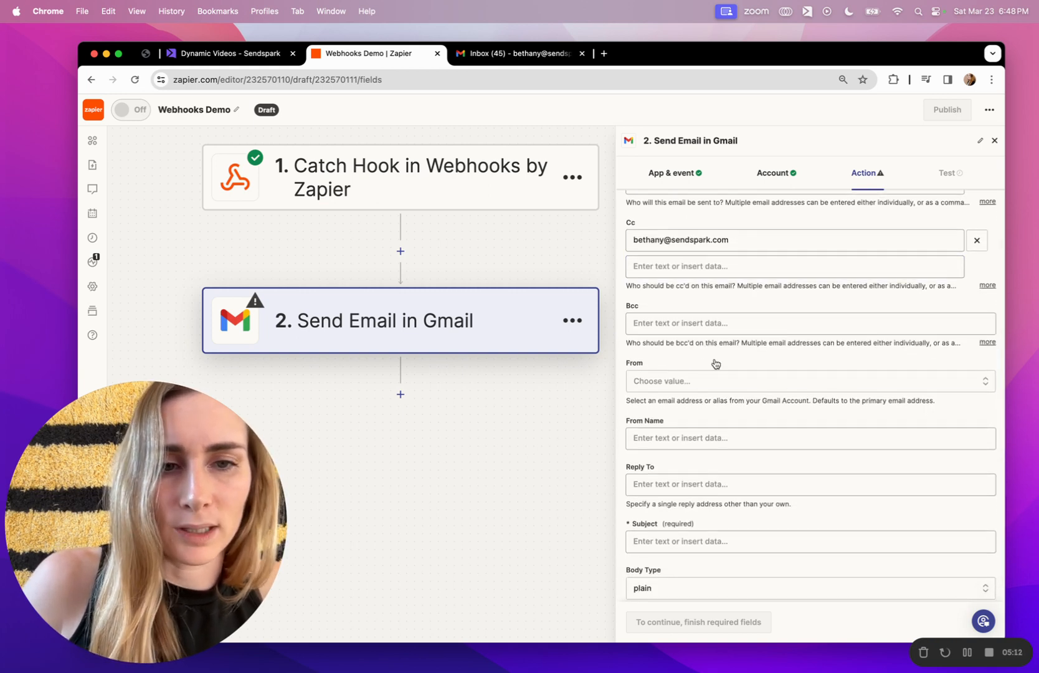
scroll(714, 364, down, 4)
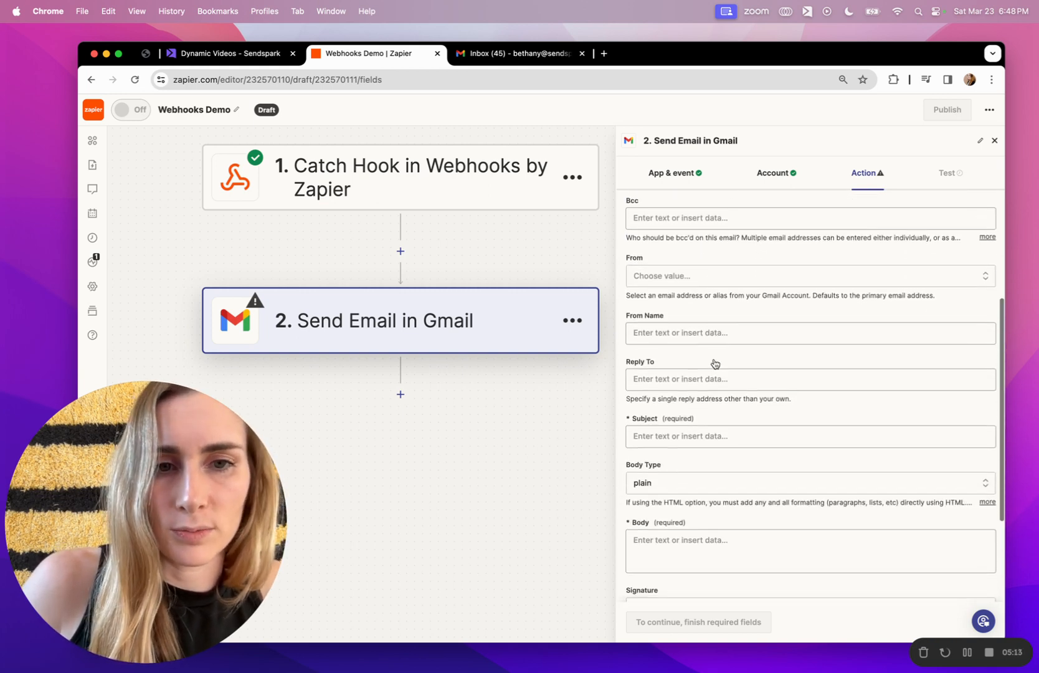
click(712, 276)
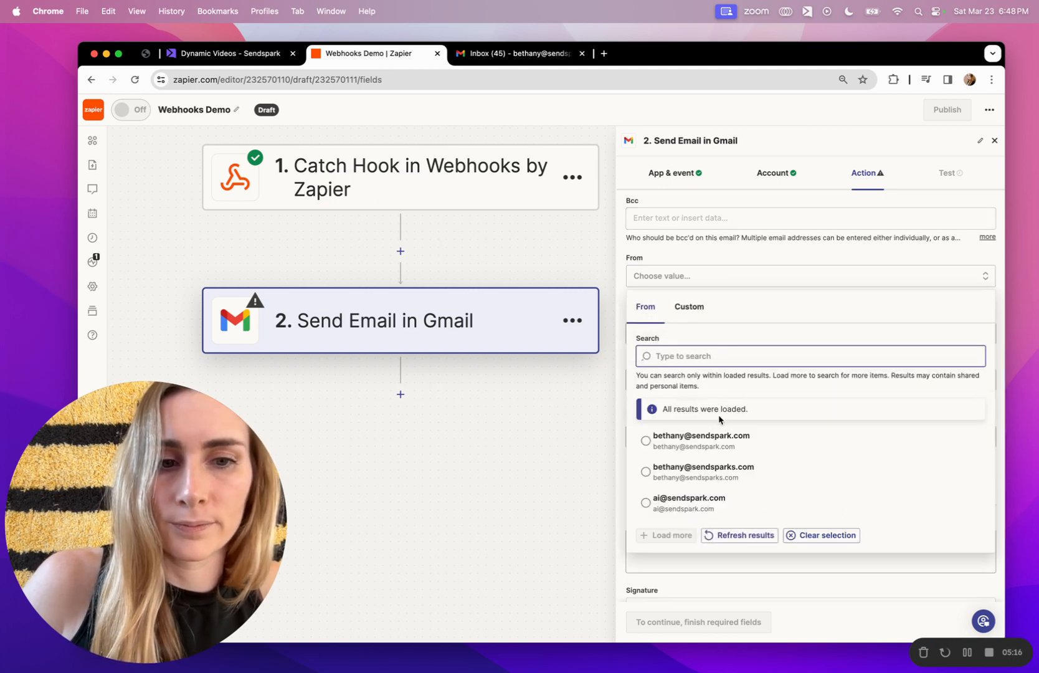
click(730, 441)
scroll(696, 324, down, 2)
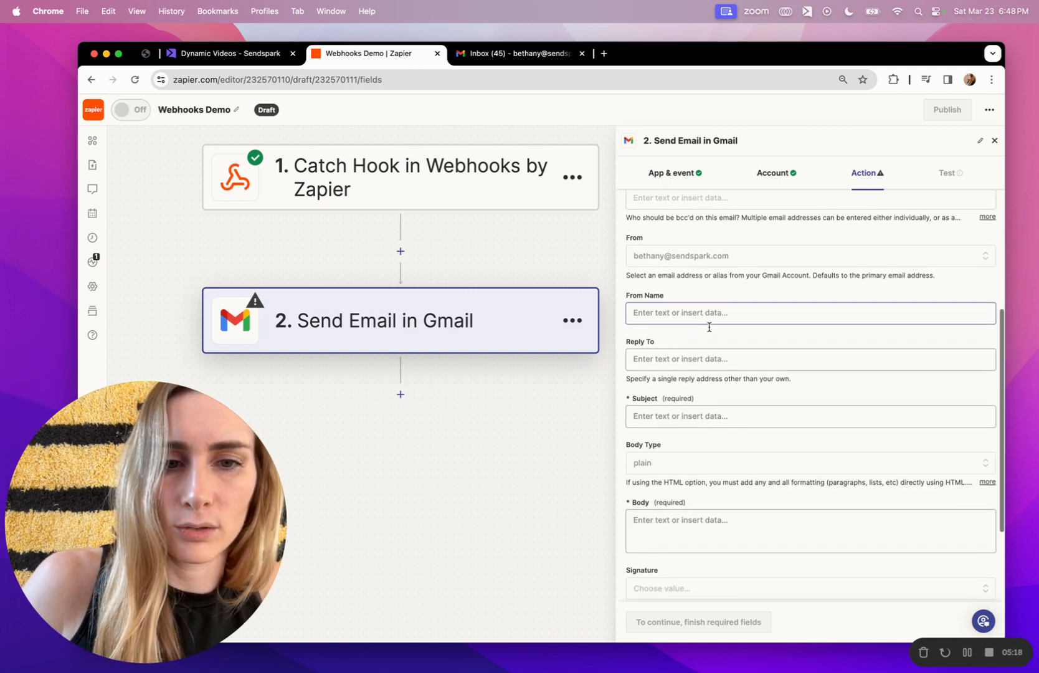
Set the subject to 'Sendspark Personalized Video' and keep the body type plain.
click(680, 378)
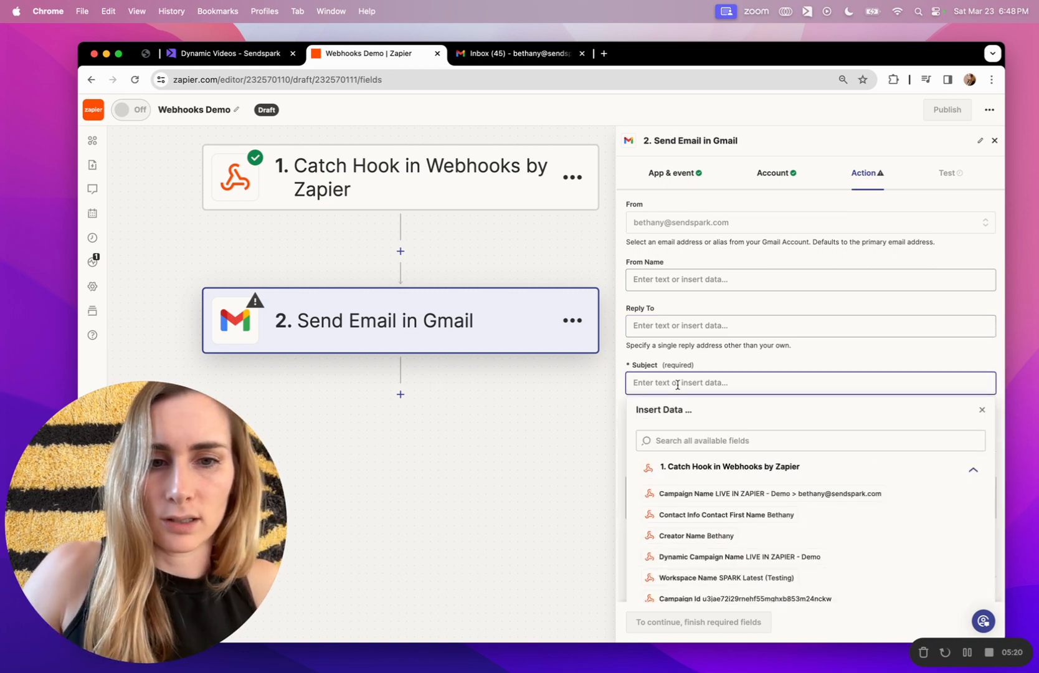
text(Sendspark Personalized Video)
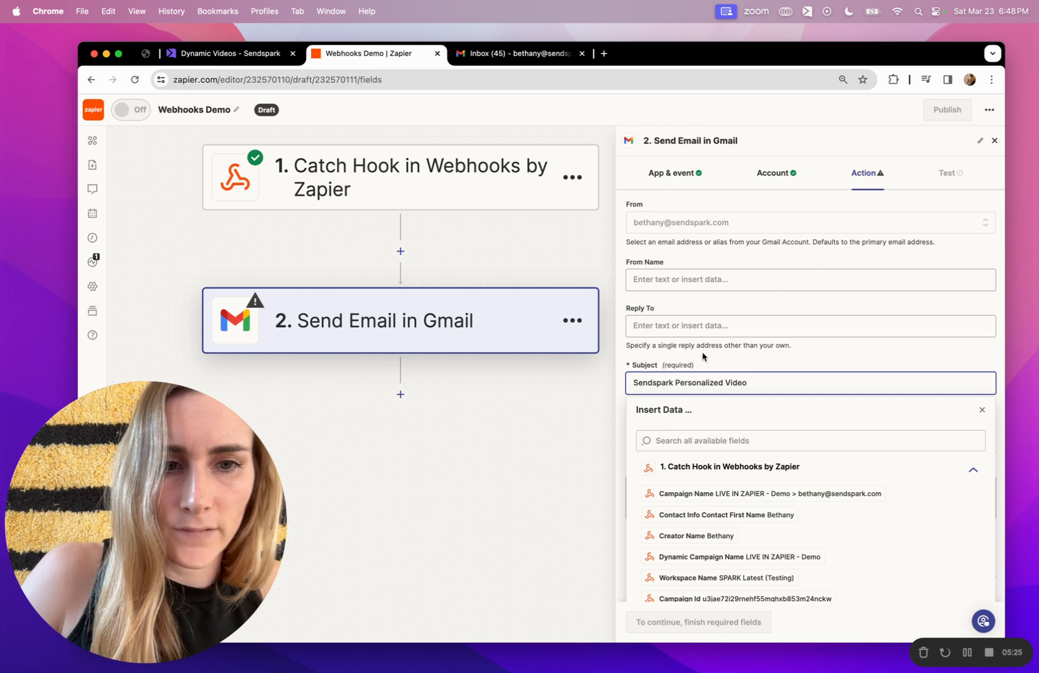
click(702, 355)
scroll(695, 364, down, 2)
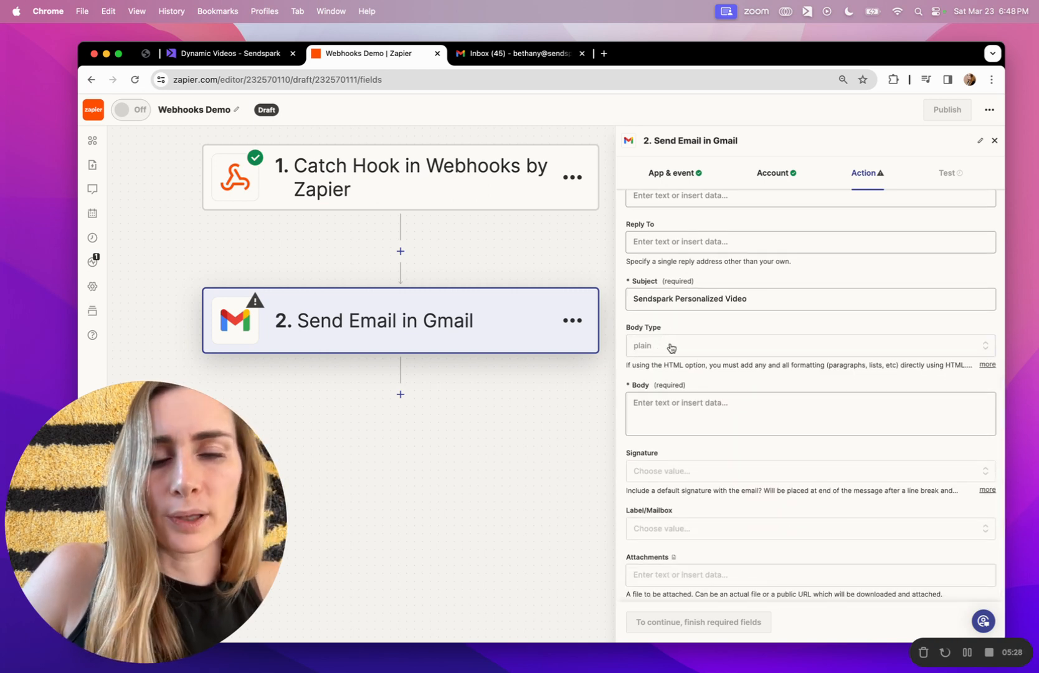
click(671, 347)
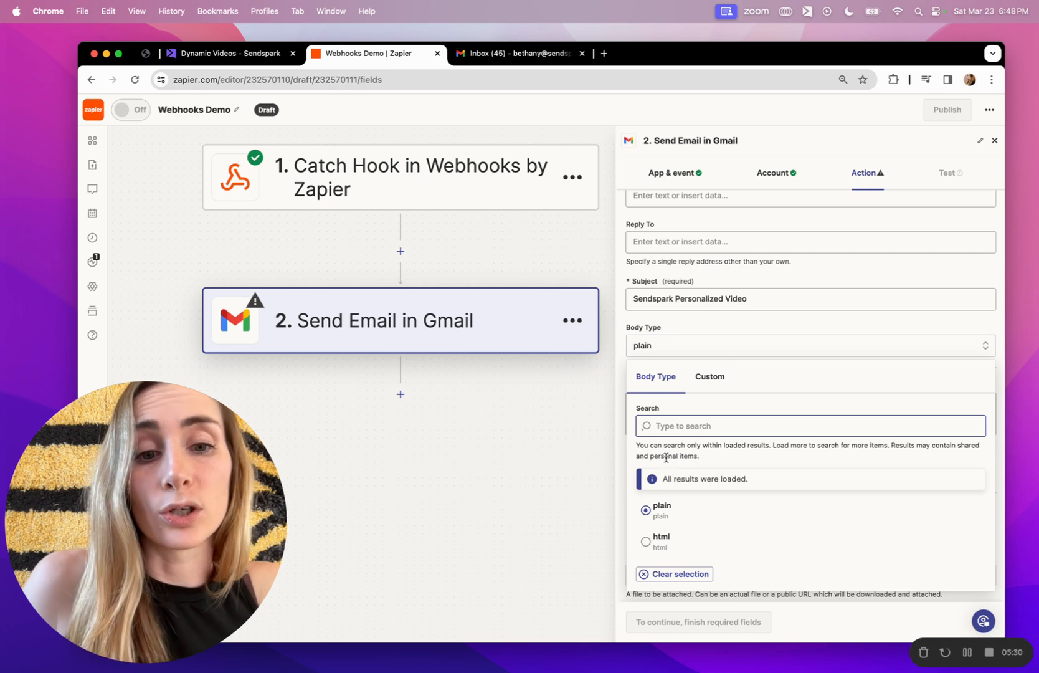
click(696, 334)
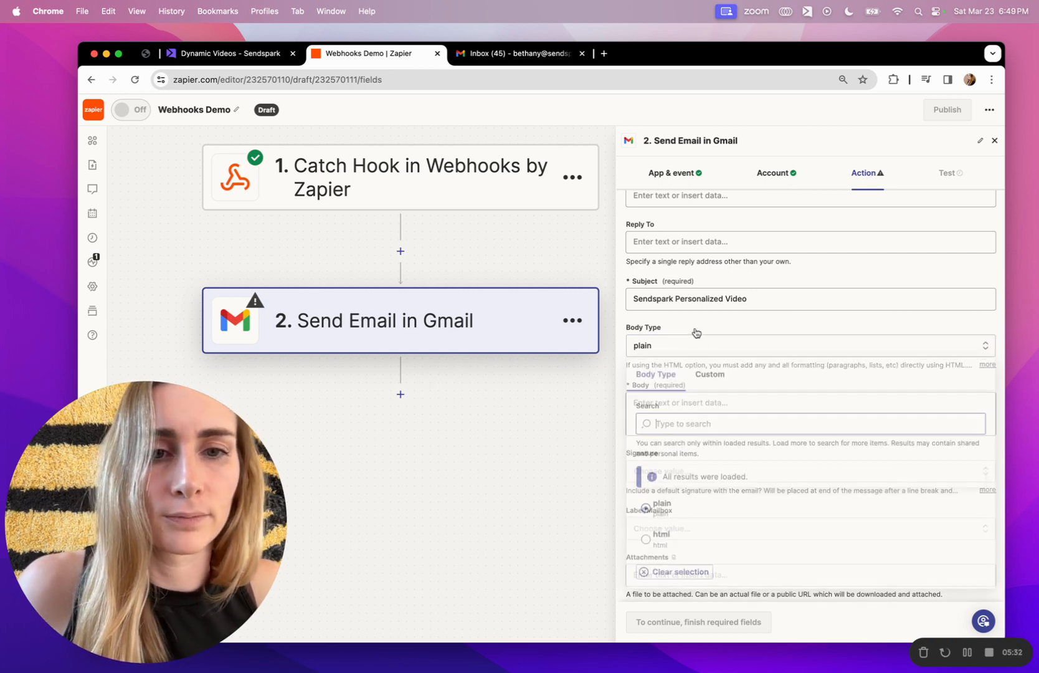
click(697, 334)
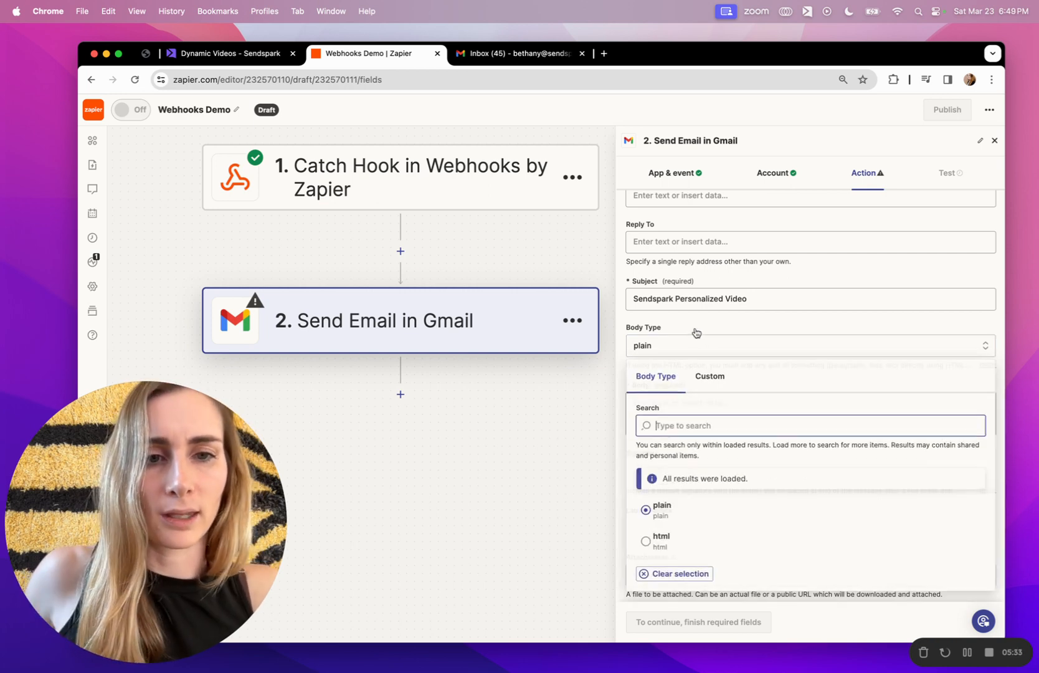
click(876, 318)
Start the body with 'Hi' followed by the contact's first name and a comma.
click(762, 428)
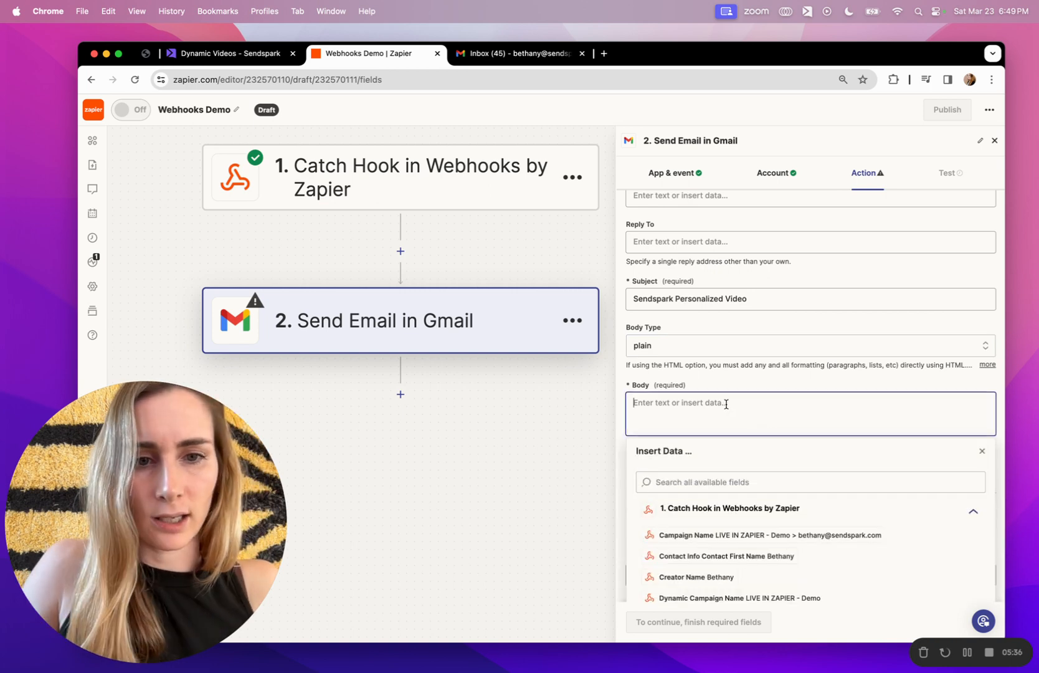
text(Hi)
click(763, 479)
text(n ame)
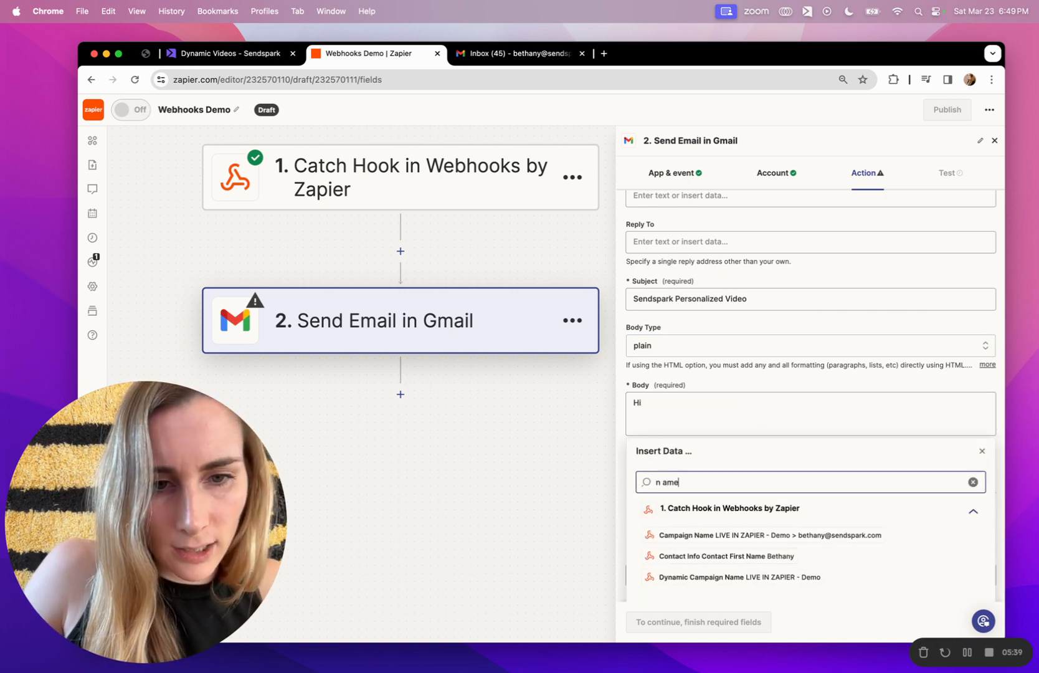
click(761, 555)
text(,)
key(Return)
key(Return)
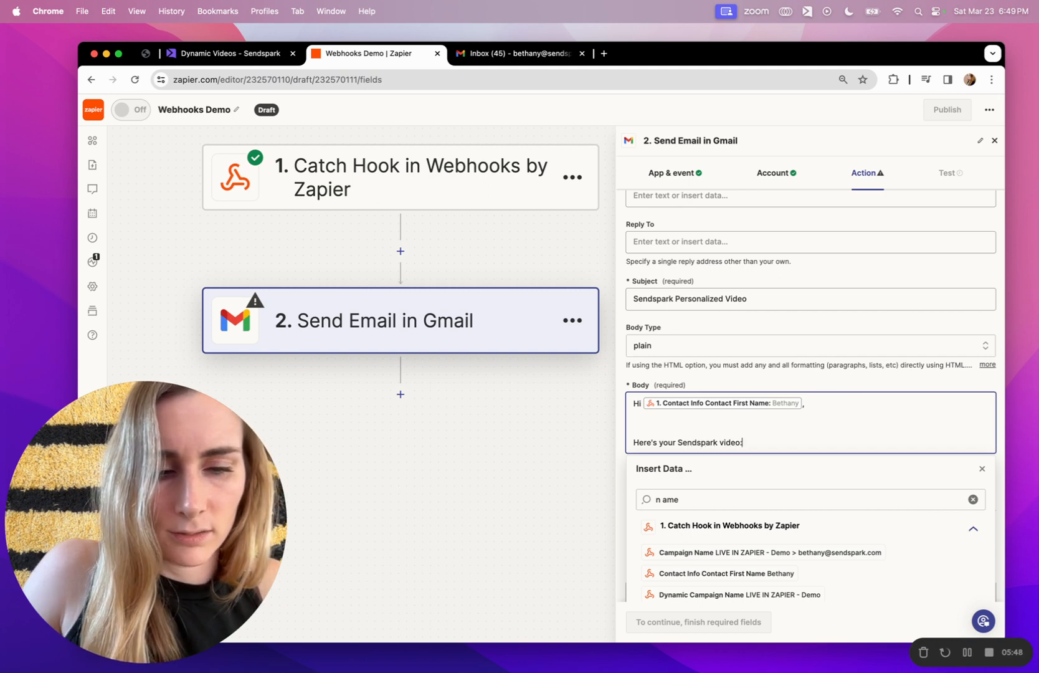
key(BackSpace)
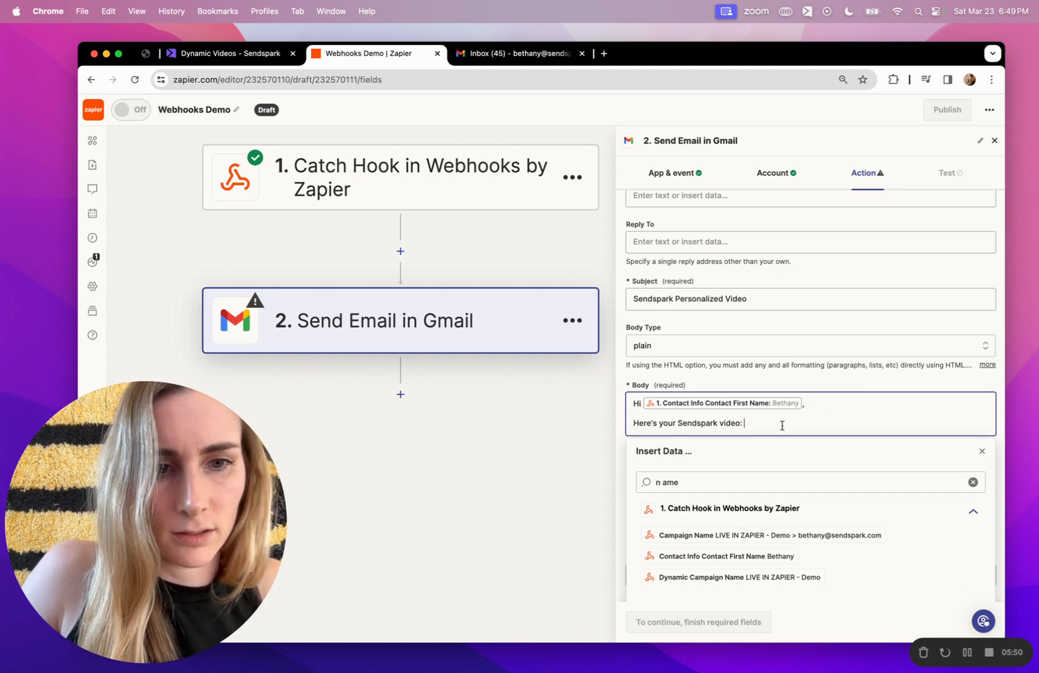
Insert the webhook's Video Link and sign off with 'Best,' and the sender's name.
scroll(817, 582, down, 1)
click(762, 476)
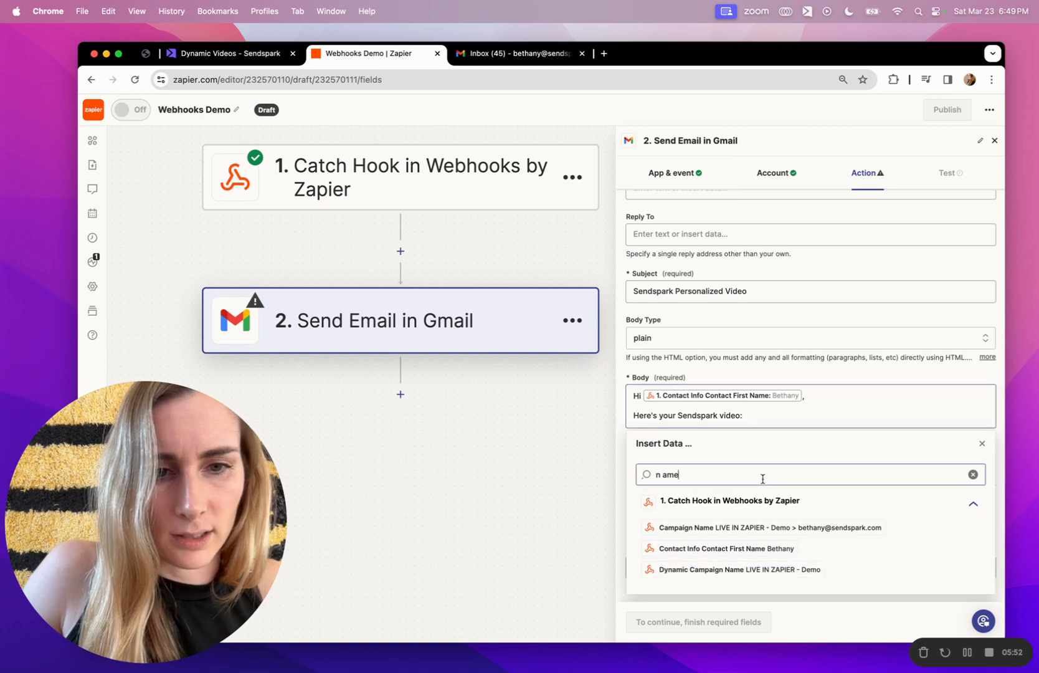
key(BackSpace)
key(BackSpace)
key(BackSpace)
key(BackSpace)
key(BackSpace)
text(video)
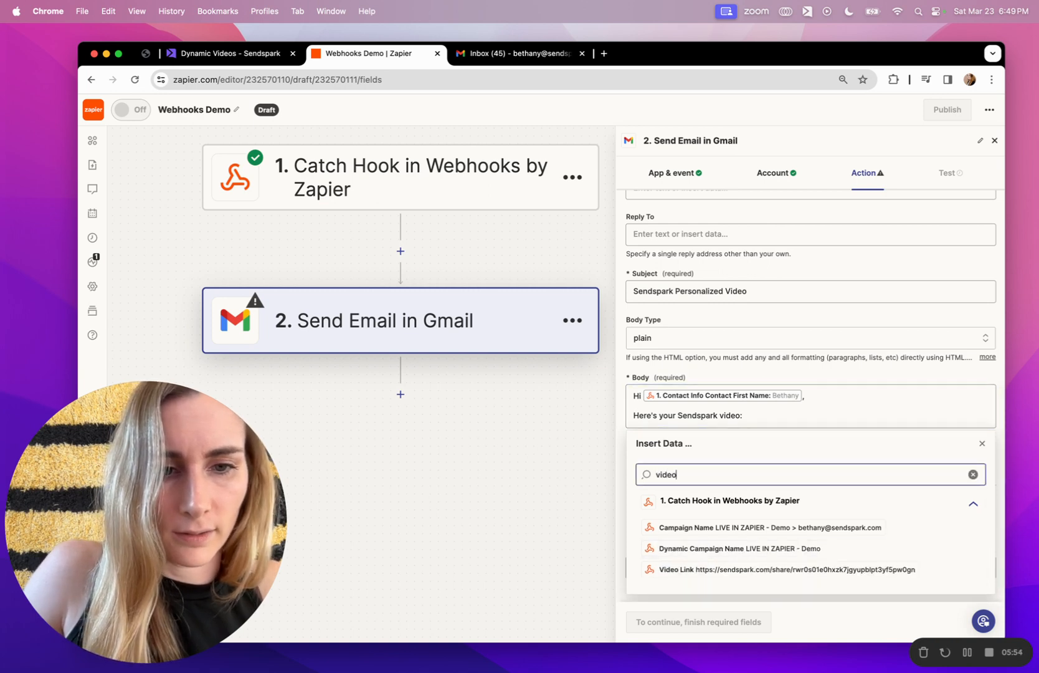
click(747, 568)
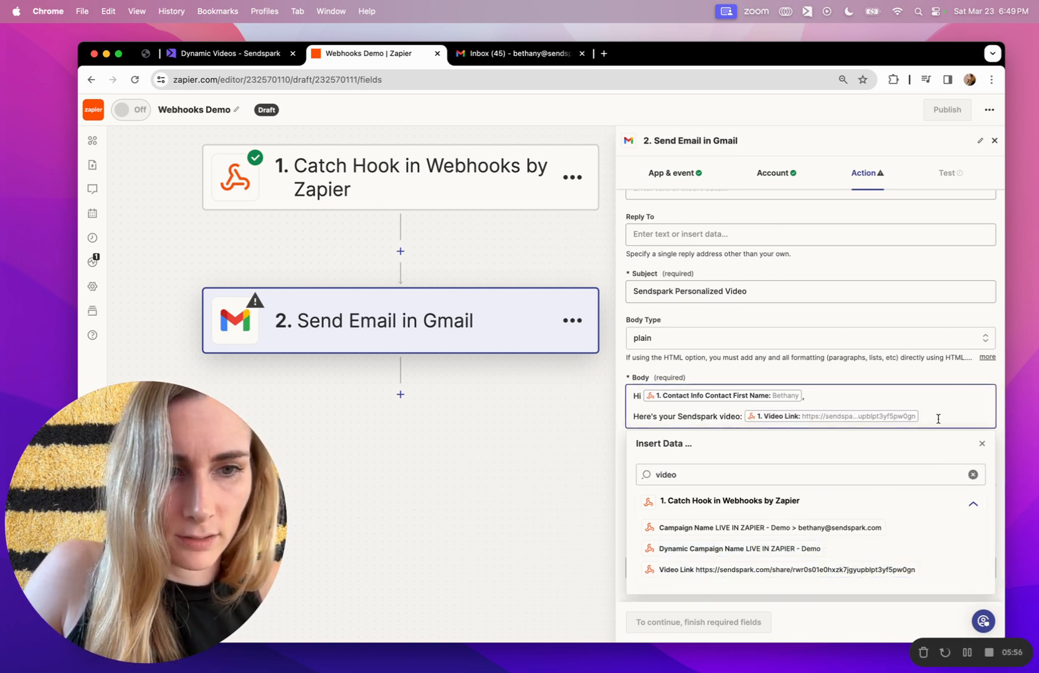
key(Return)
text(Best,)
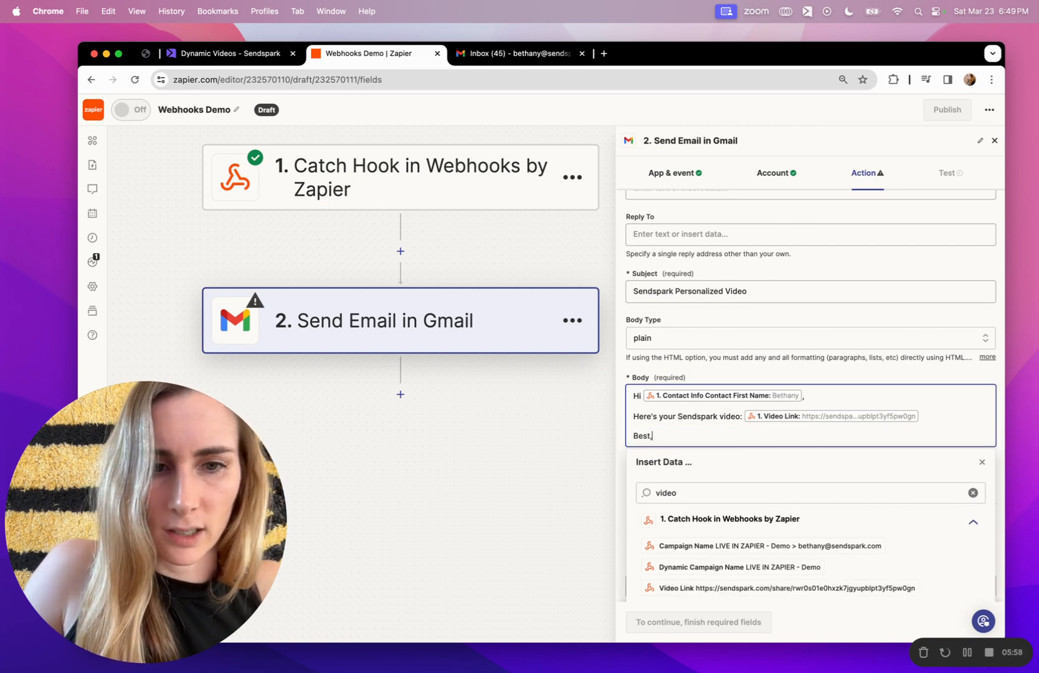
key(Return)
text(Bethany)
click(946, 373)
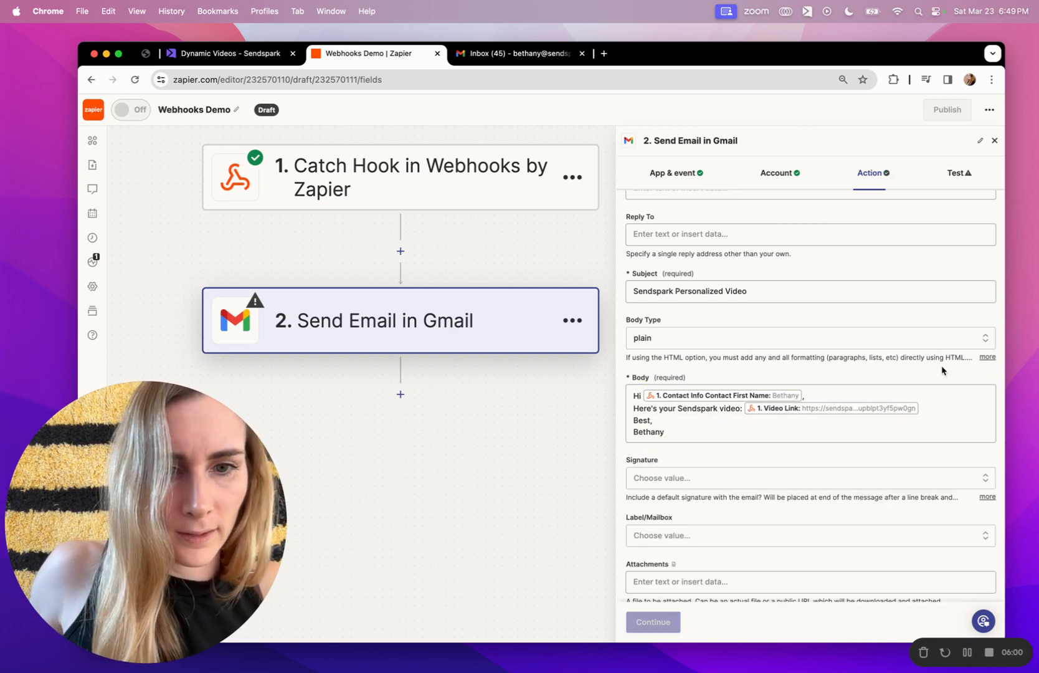
scroll(881, 416, down, 1)
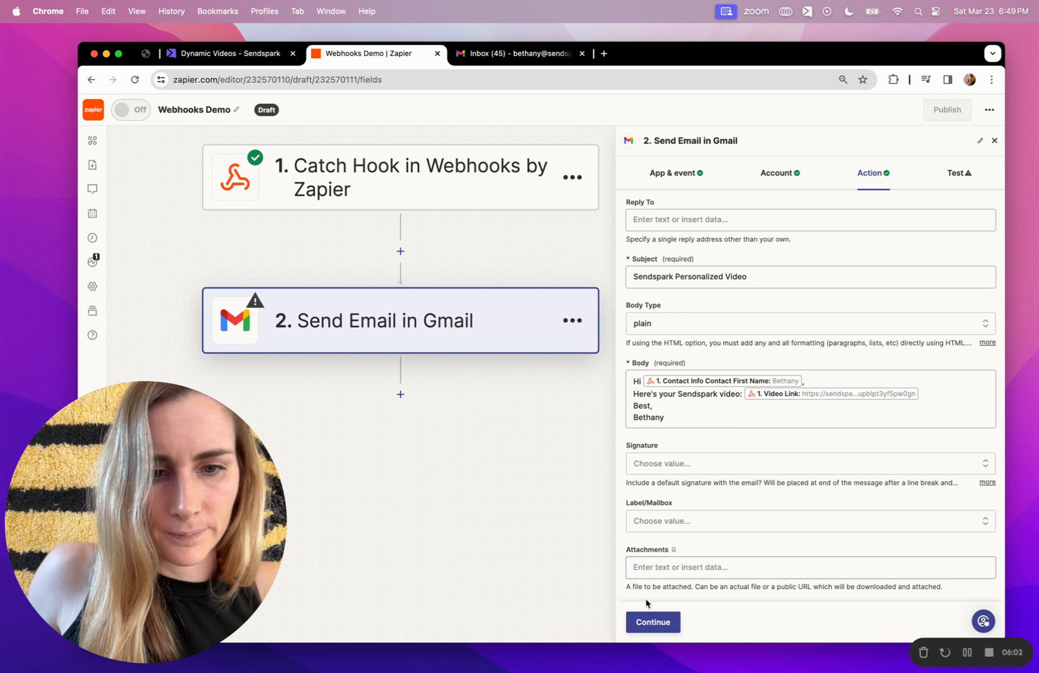
Test the Gmail Send Email step so a sample email is sent, then check the Gmail inbox.
click(654, 623)
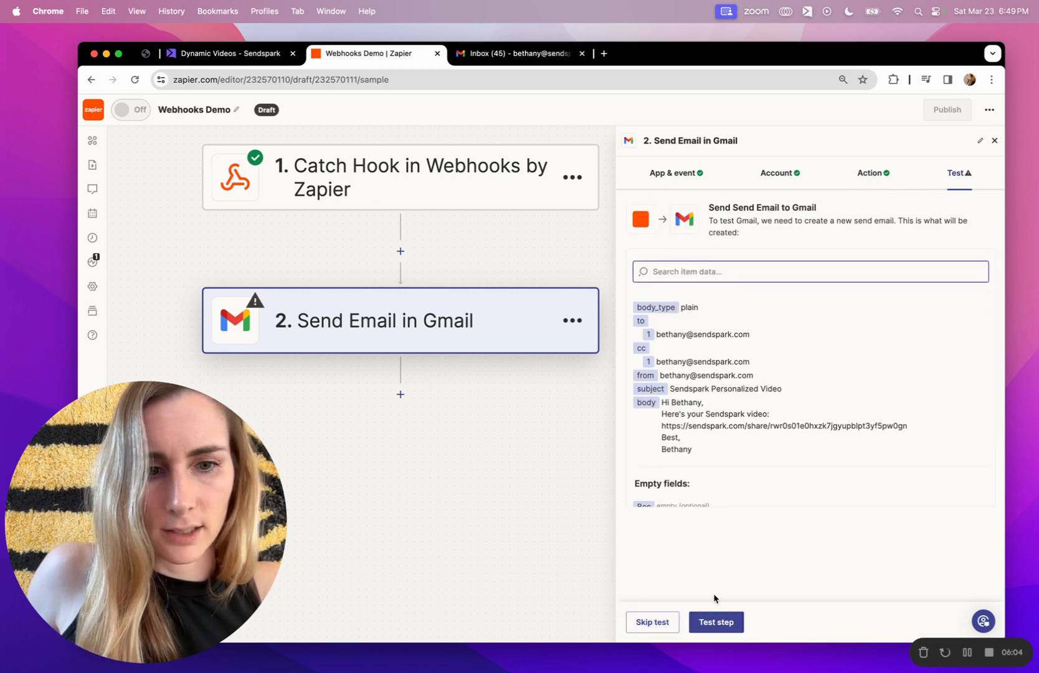
click(717, 622)
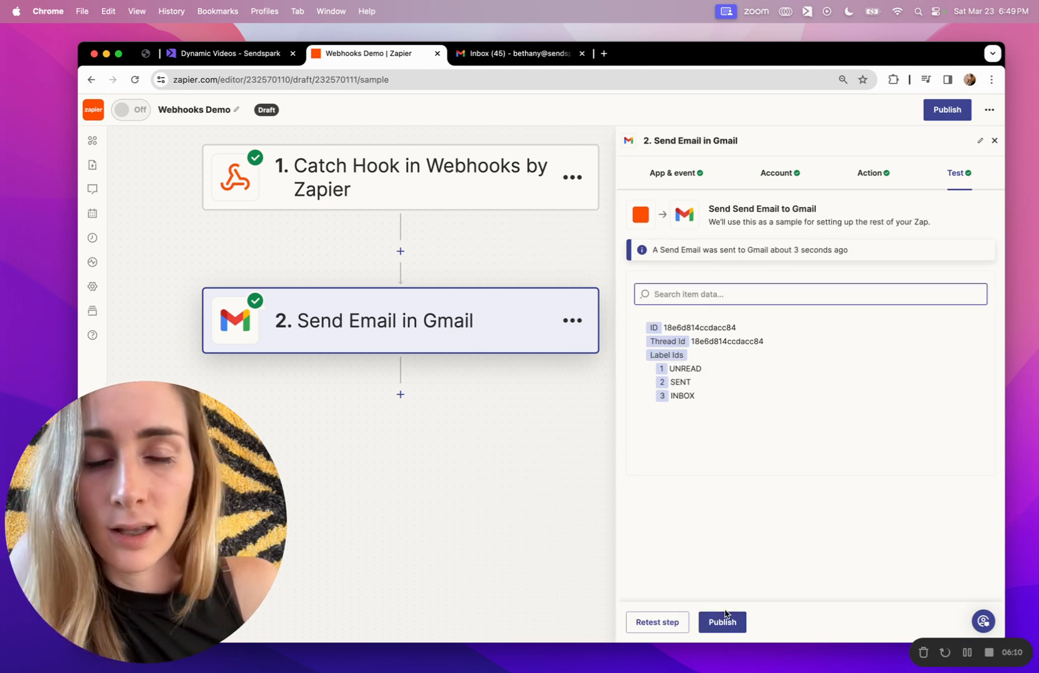
click(486, 62)
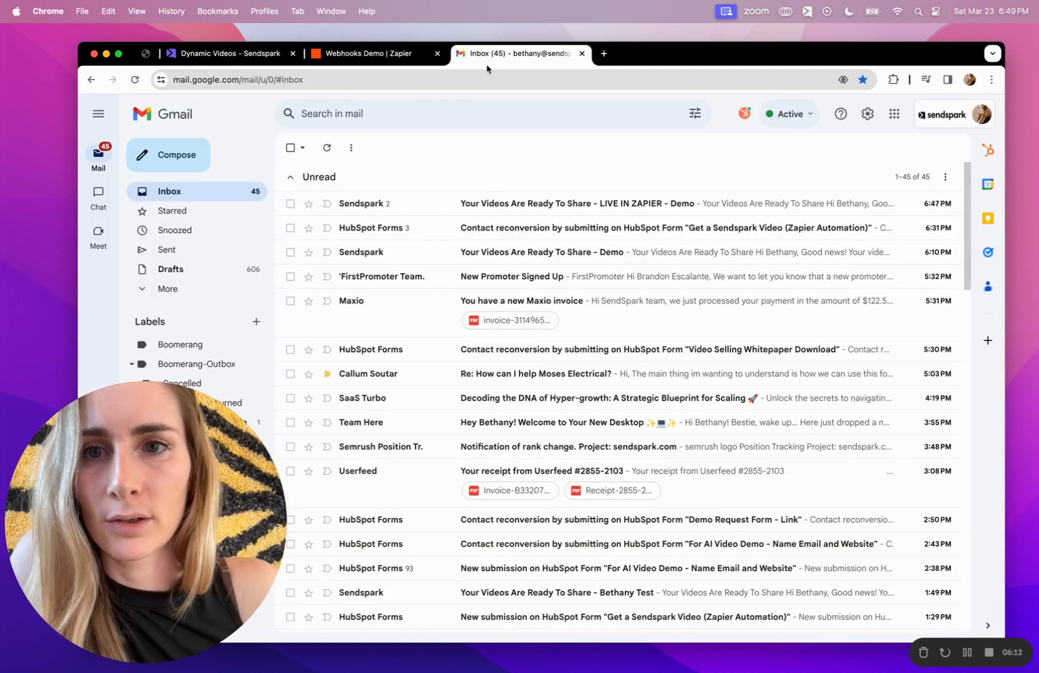
Reload the inbox, open the 'Sendspark Personalized Video' test email and follow its video link.
click(450, 84)
key(Return)
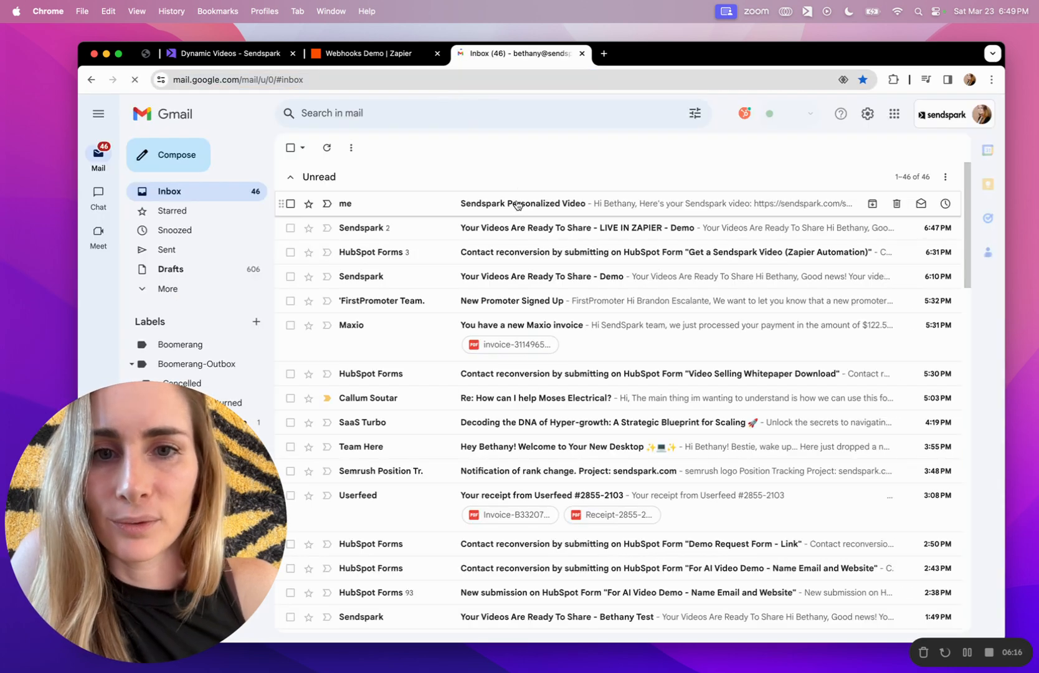
click(515, 203)
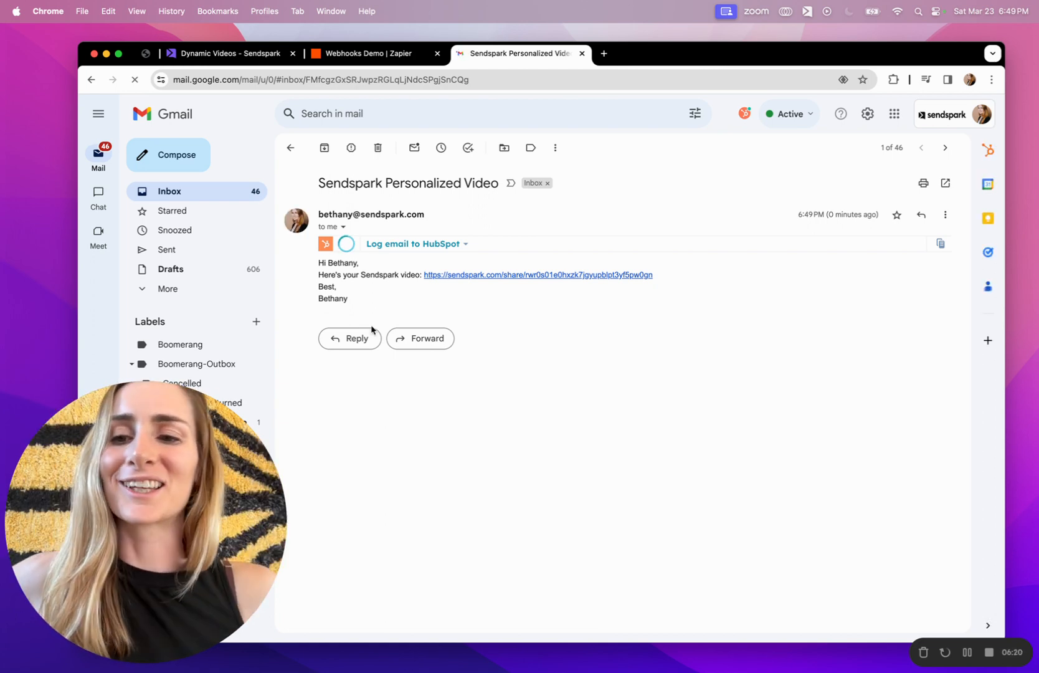
click(502, 272)
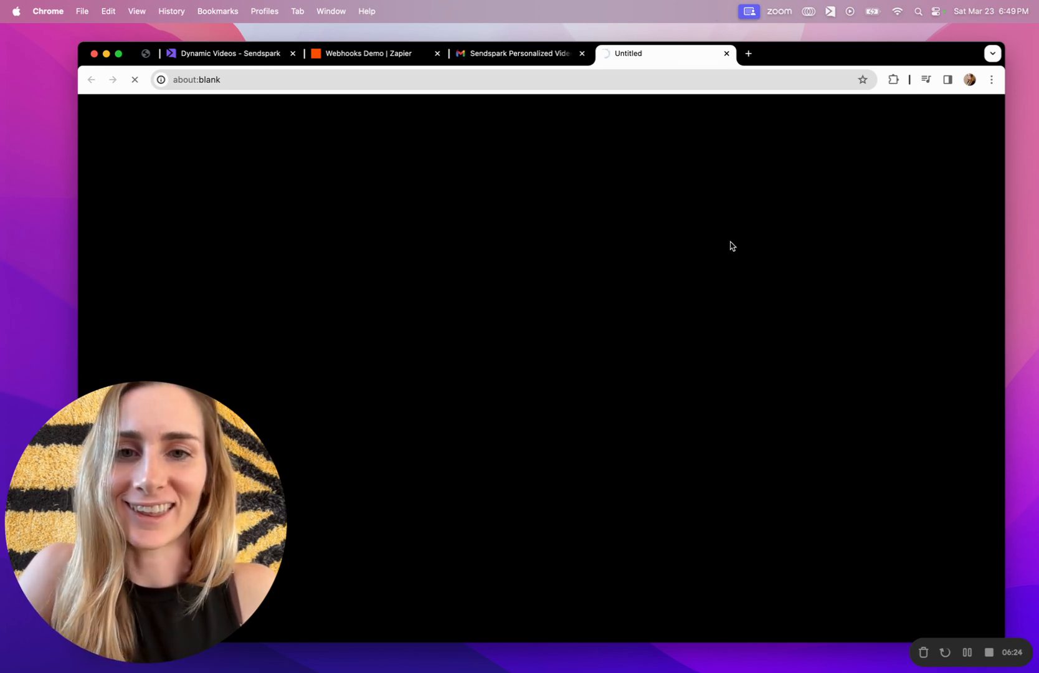